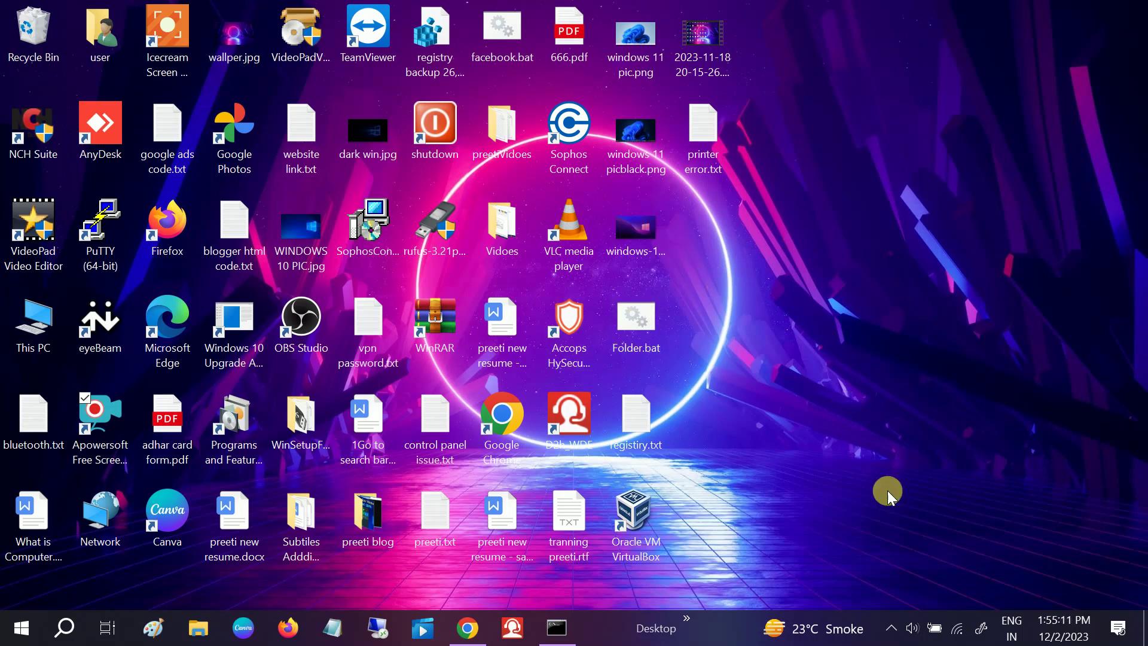
Step: Launch the sound troubleshooter from the speaker tray icon twice, closing Get Help each time
right_click(912, 628)
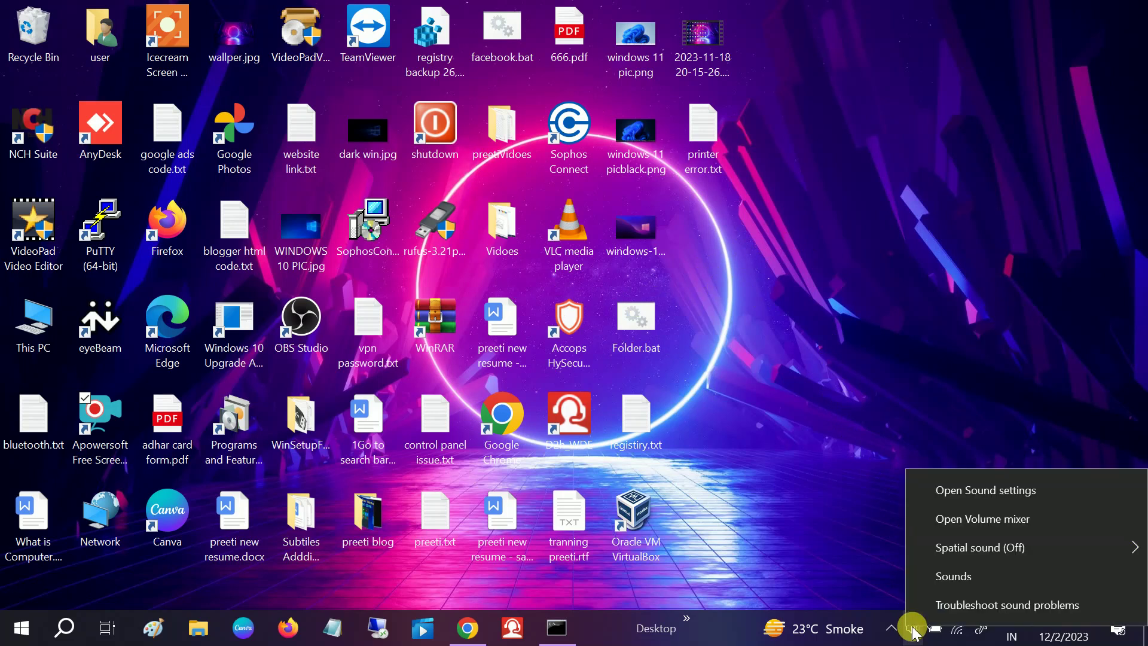
left_click(1023, 606)
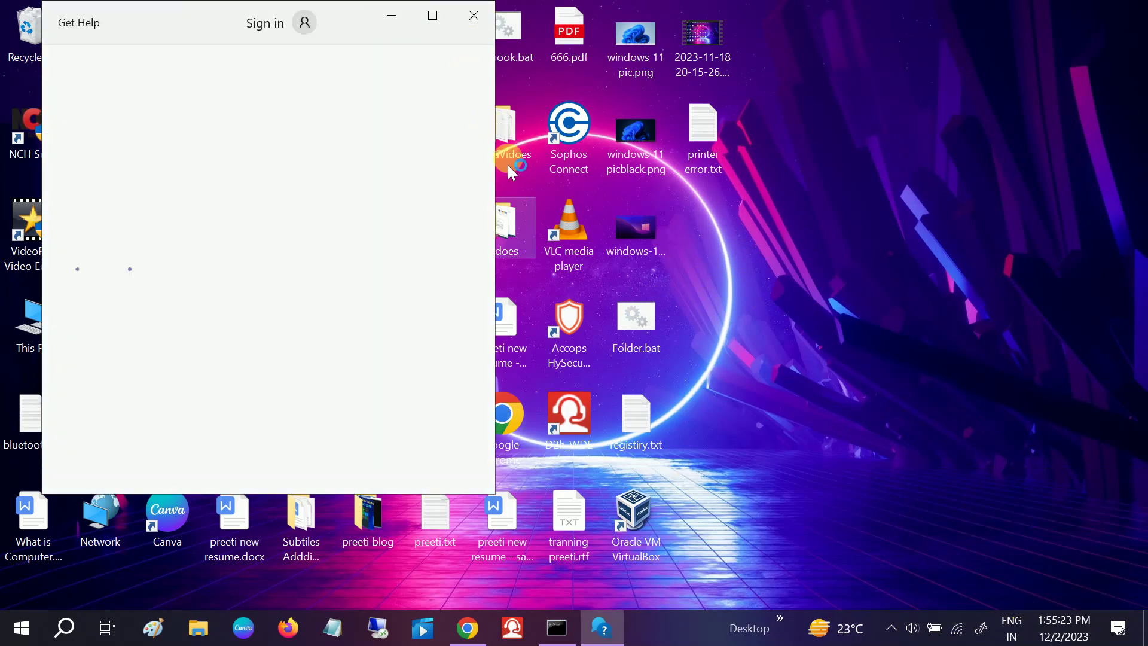
left_click(473, 15)
right_click(912, 629)
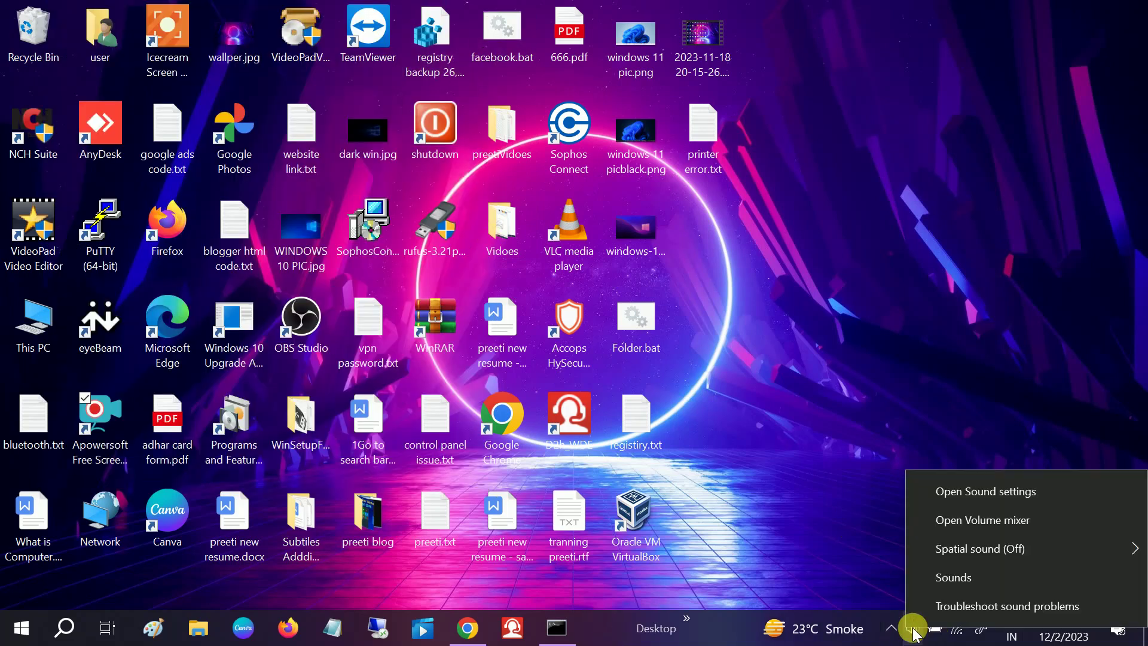
left_click(981, 605)
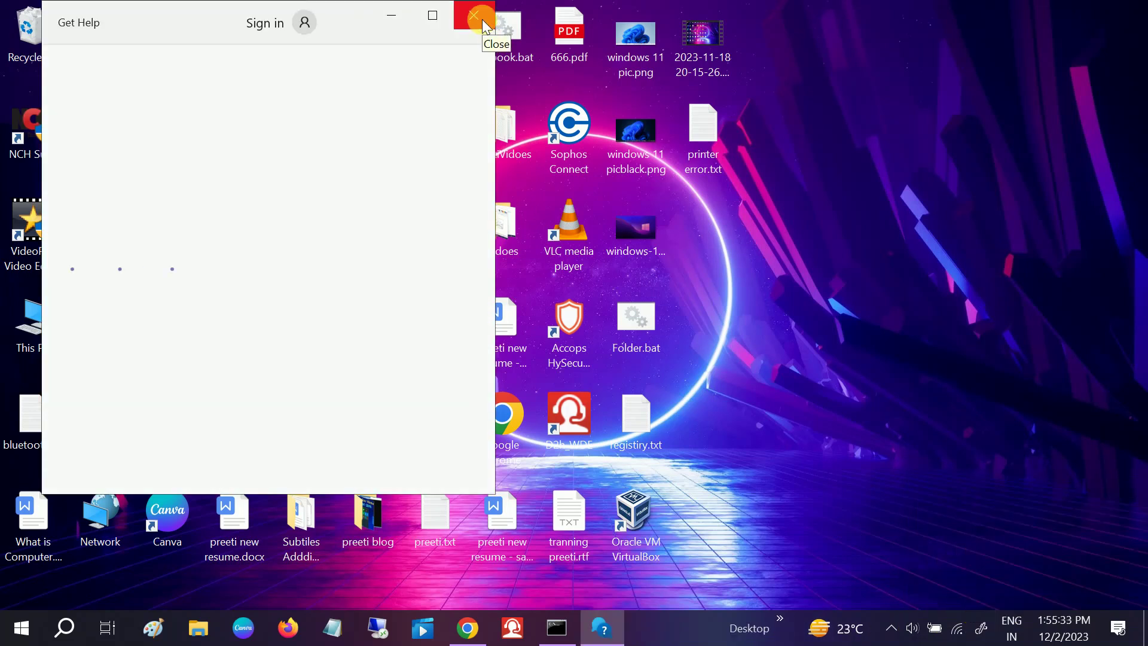
left_click(482, 19)
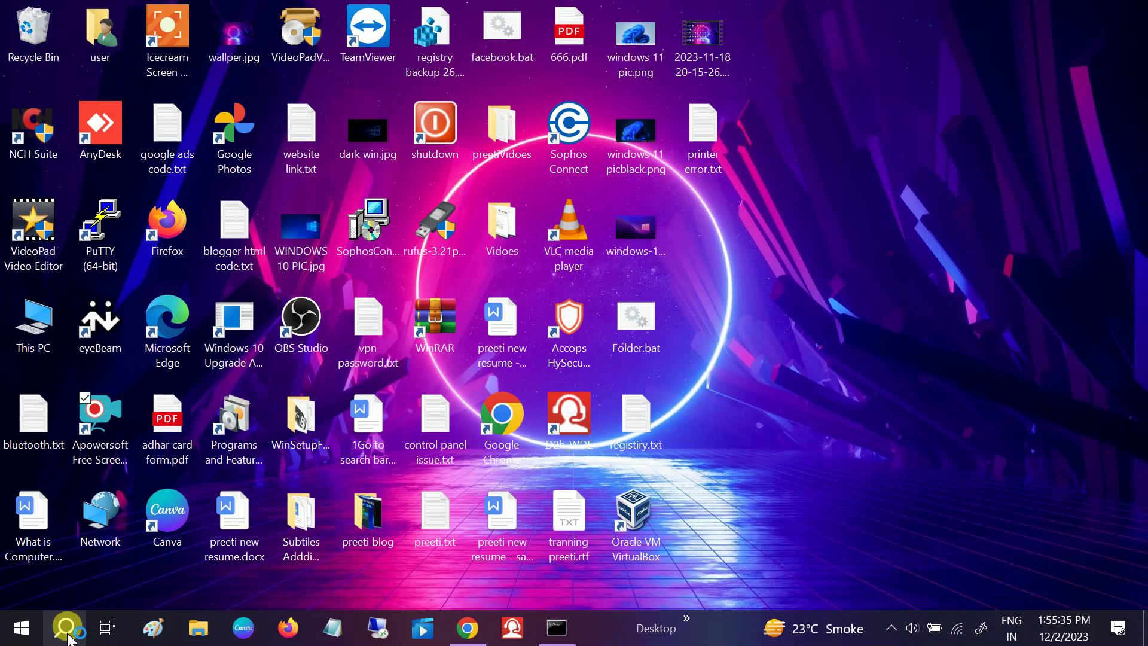
Step: Open Control Panel from Windows search, keep items as Large icons, and go to Troubleshooting
left_click(67, 628)
type("cont")
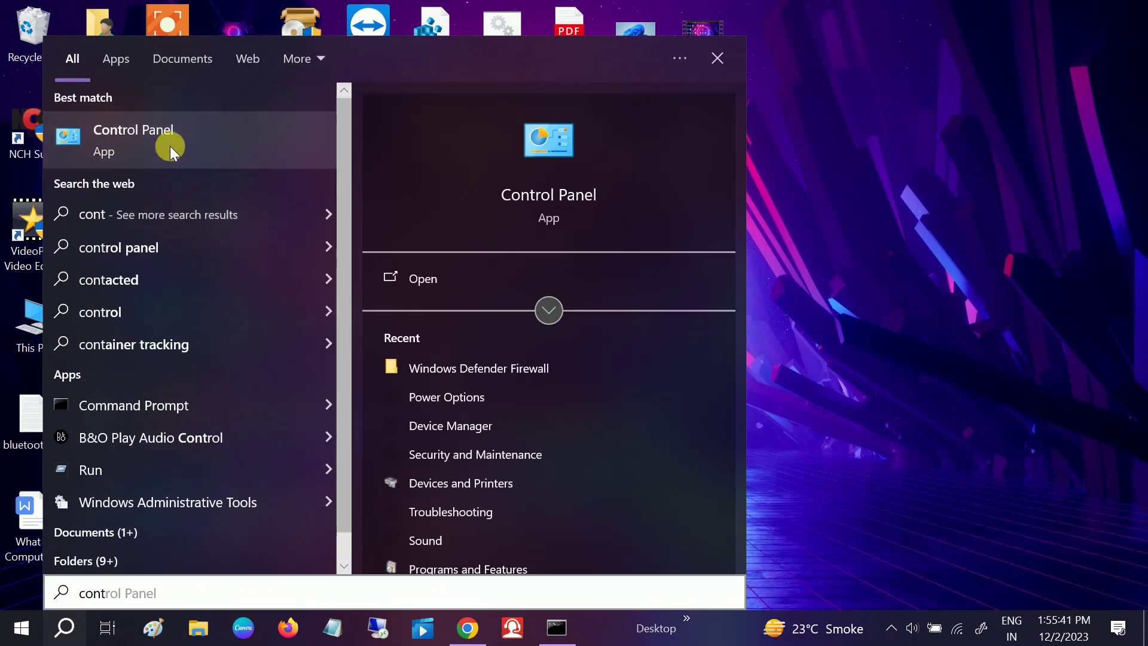
left_click(170, 146)
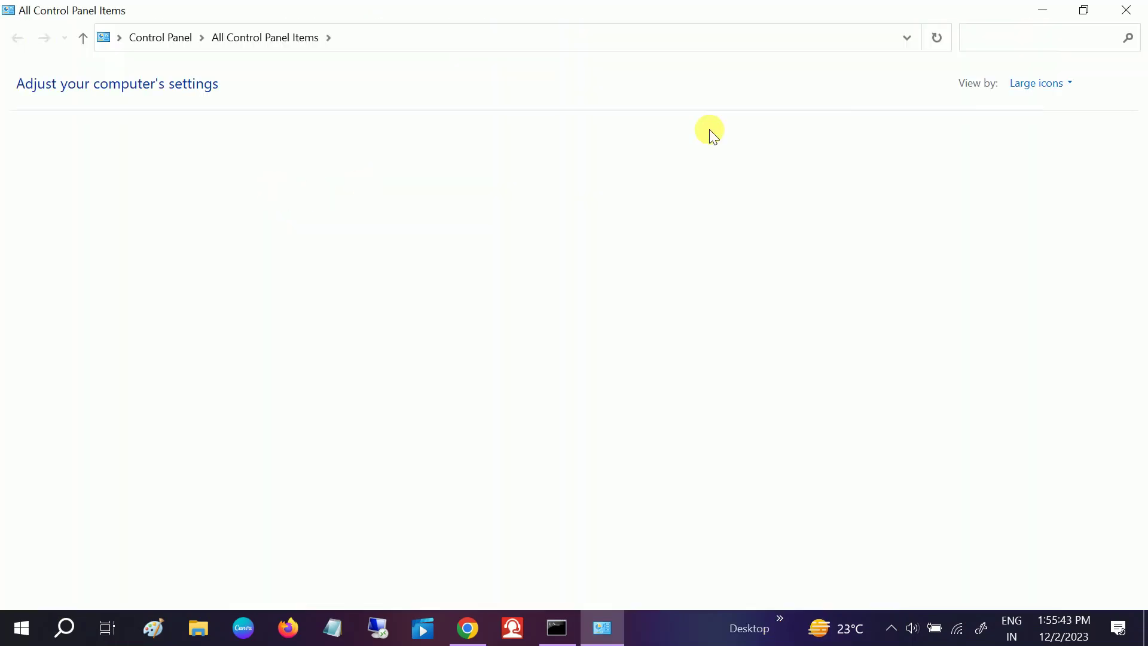
left_click(1046, 85)
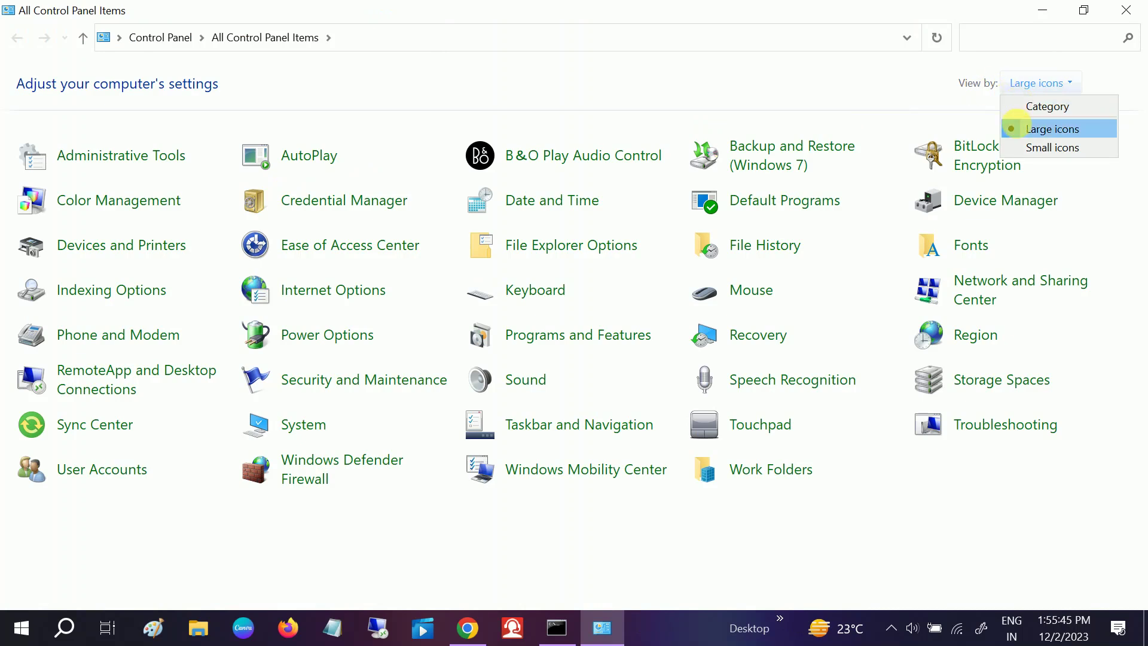
left_click(1047, 133)
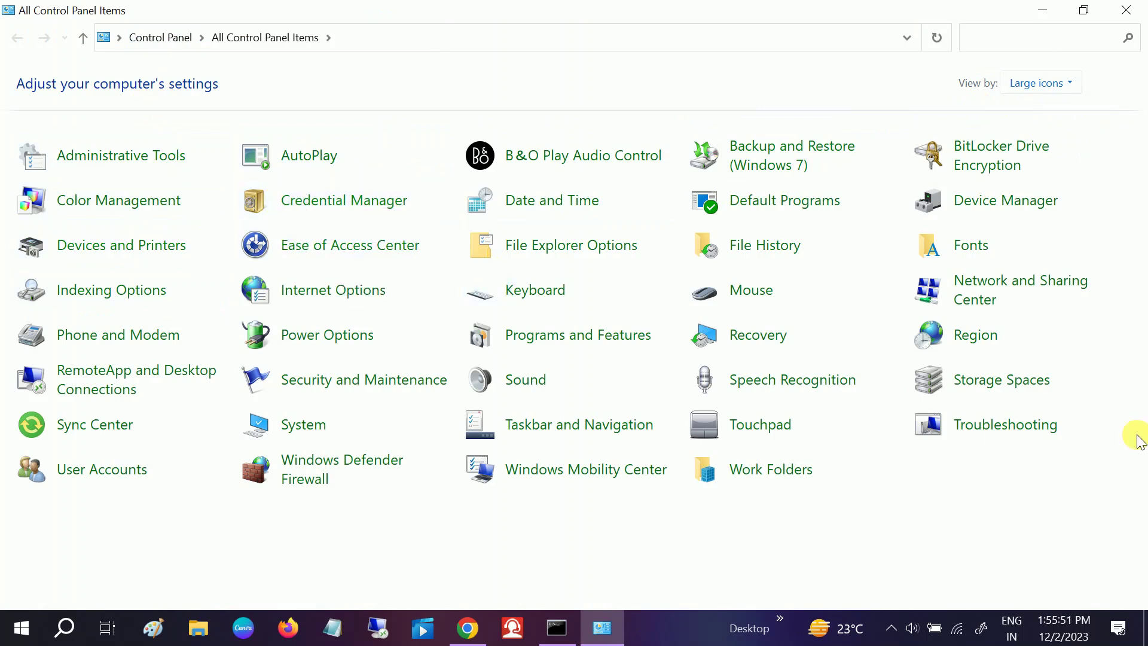
left_click(1004, 428)
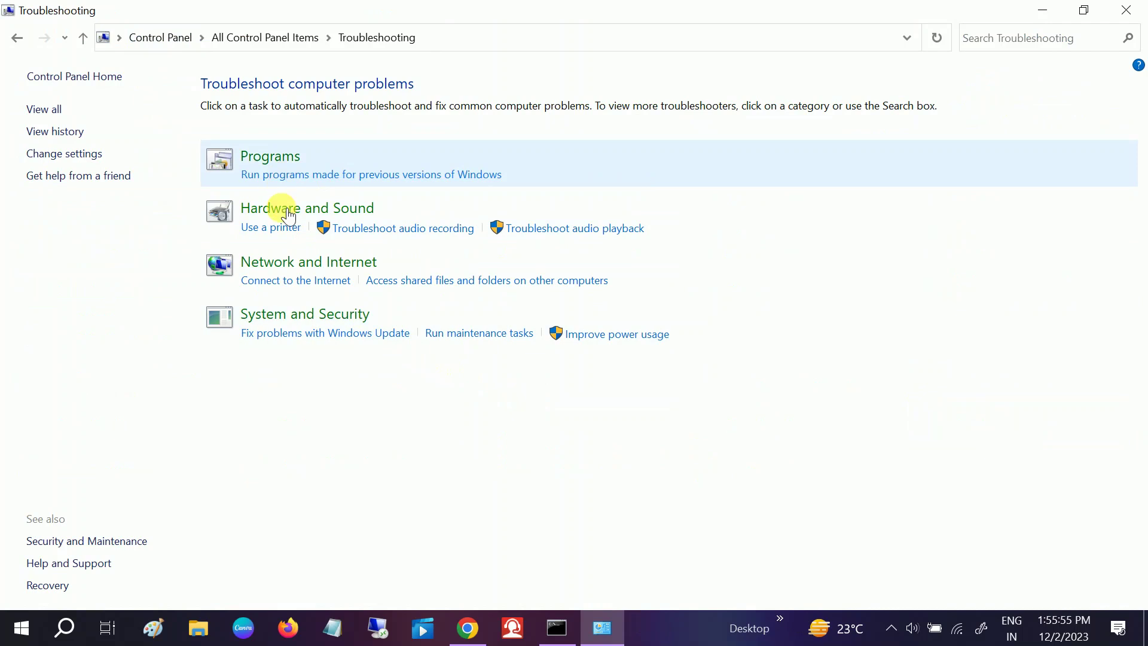
Step: Run the Playing Audio troubleshooter on the Realtek High Definition Audio speakers, then cancel it
left_click(311, 211)
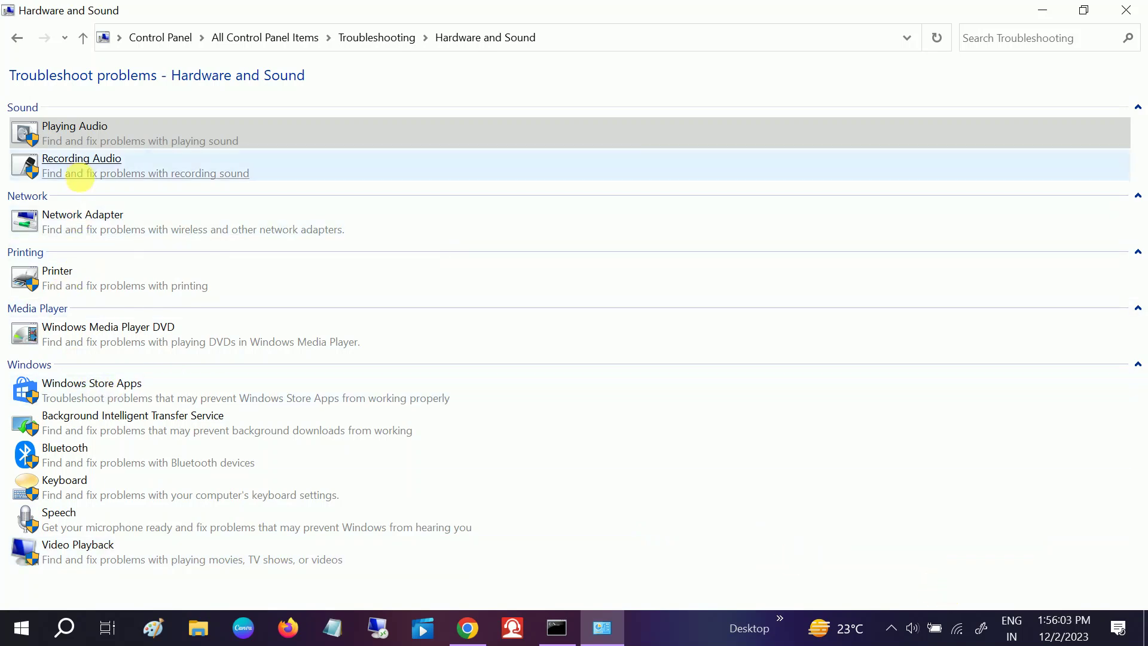
left_click(94, 135)
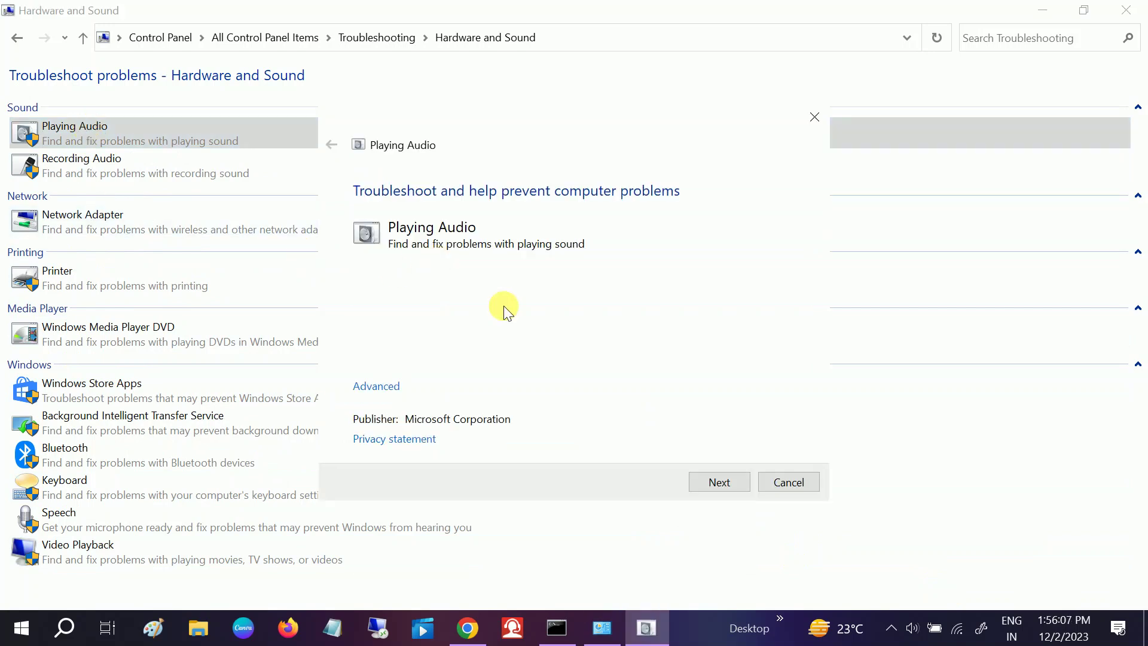
left_click(710, 482)
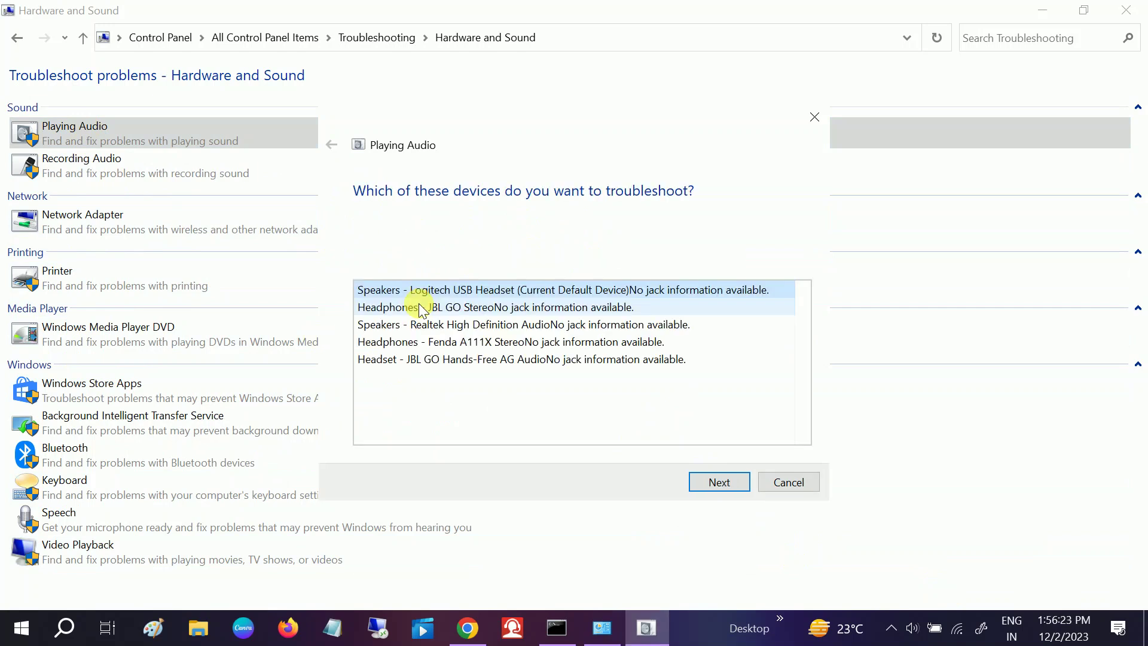
left_click(443, 327)
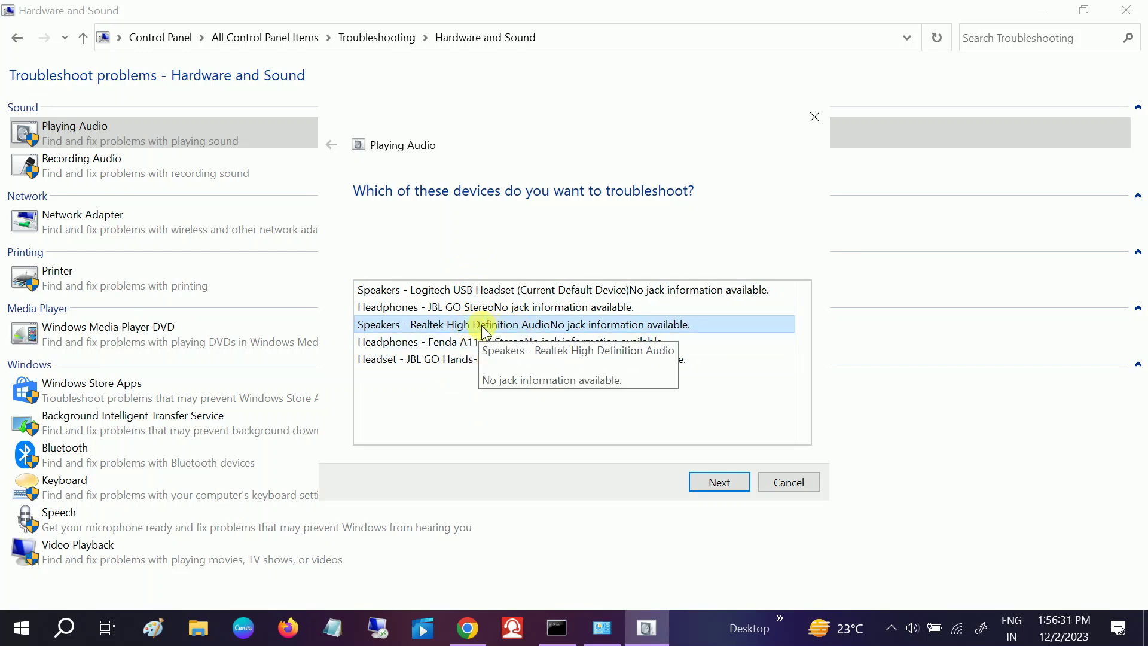
left_click(712, 484)
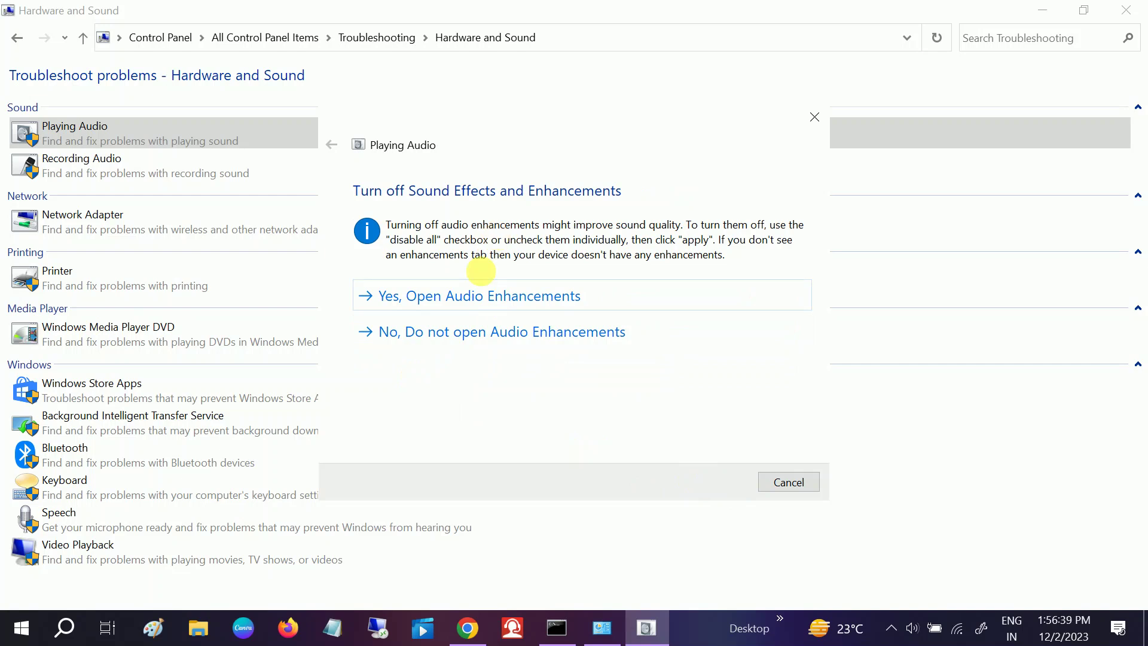
left_click(780, 483)
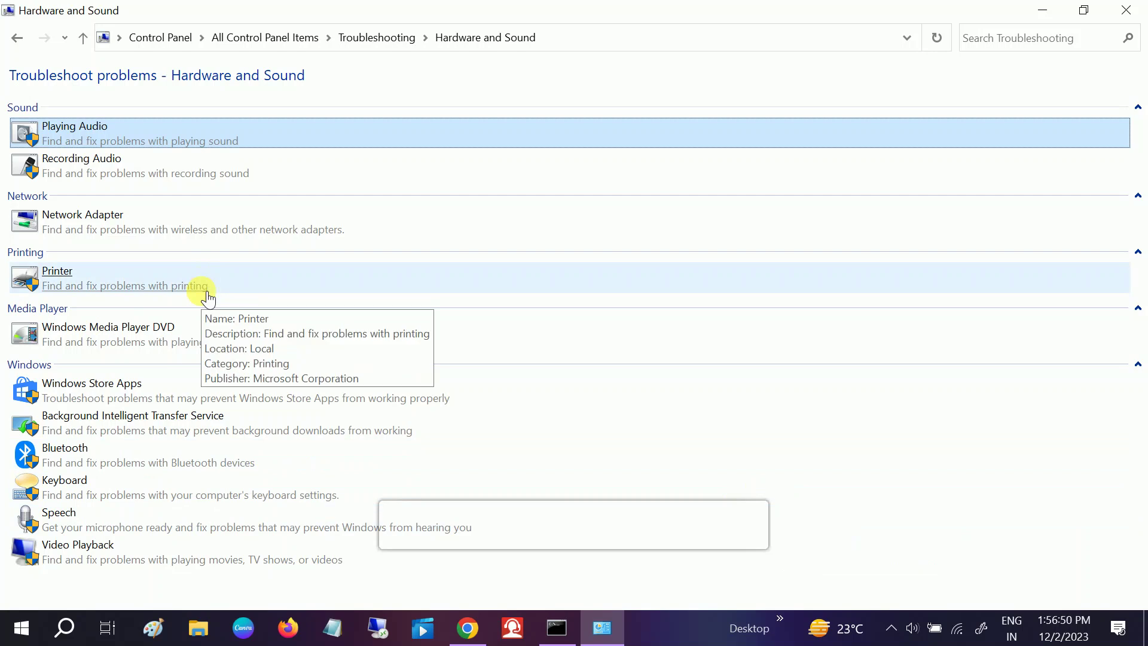
Step: Run Recording Audio on the Realtek Microphone Array, apply the make-default fix, and go back
left_click(110, 159)
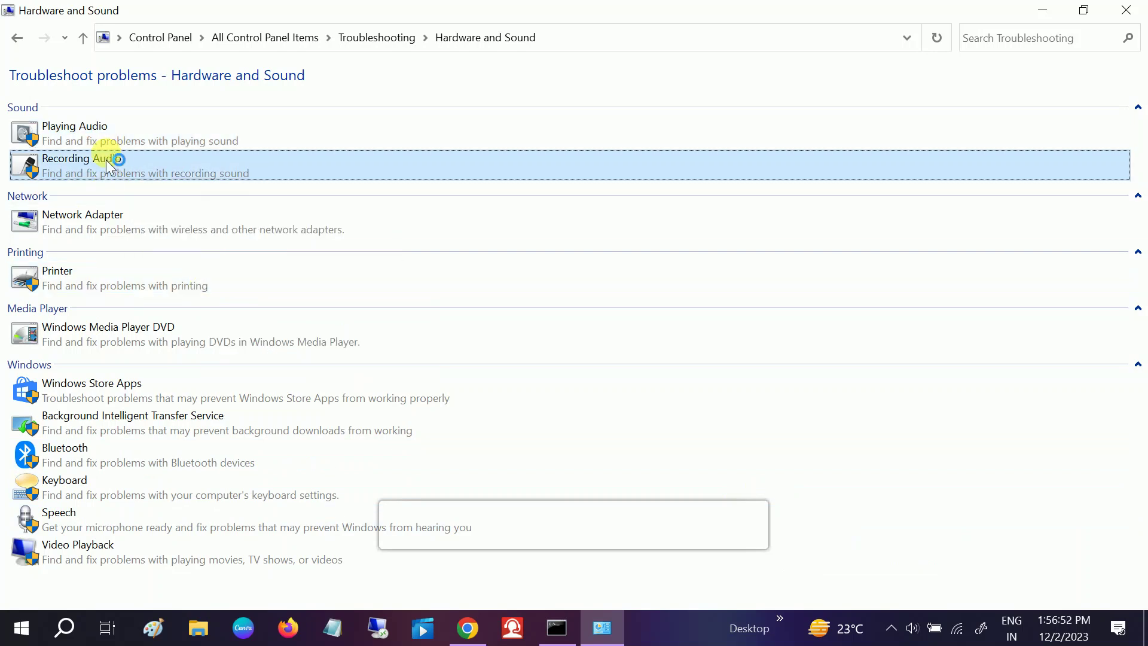
left_click(701, 481)
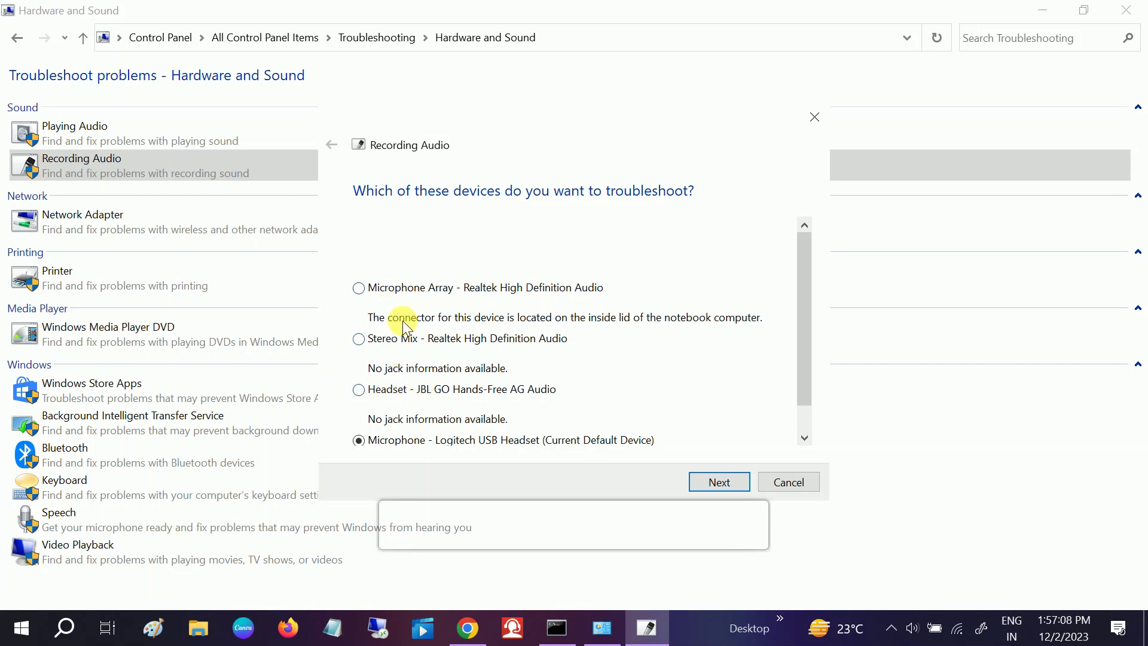
left_click(359, 288)
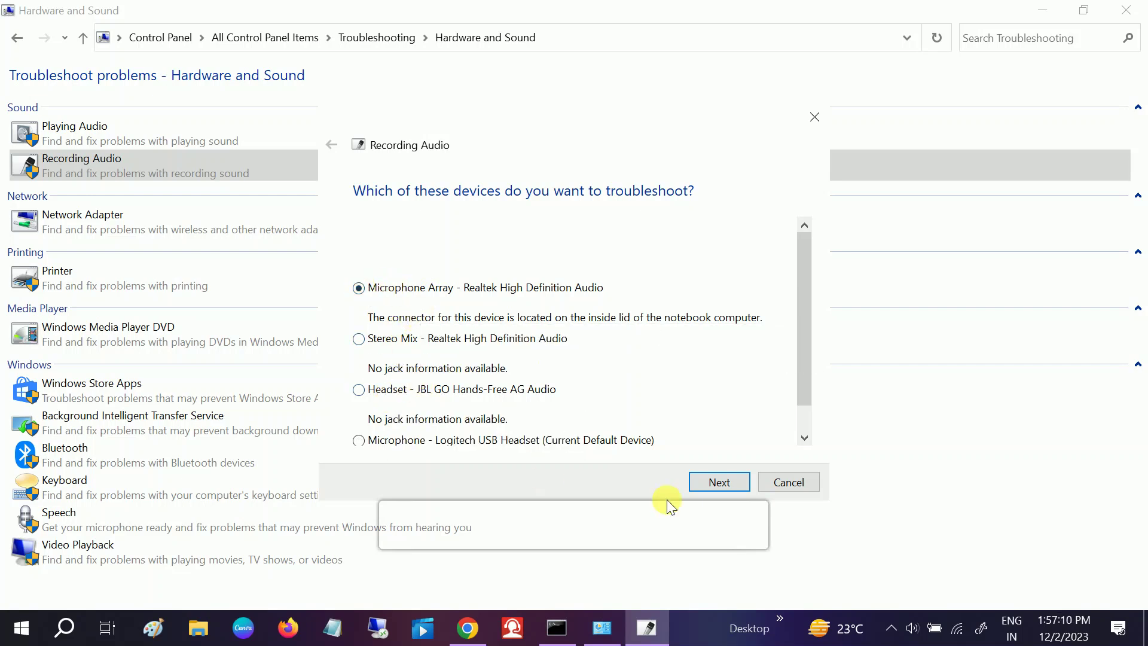
left_click(722, 480)
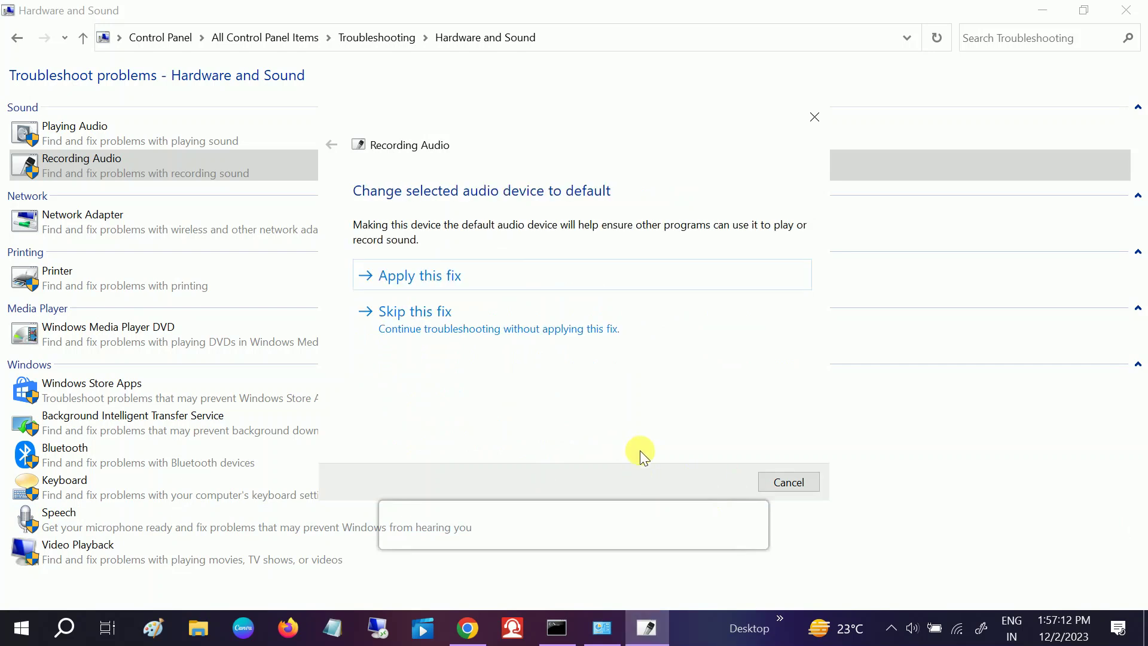
left_click(485, 278)
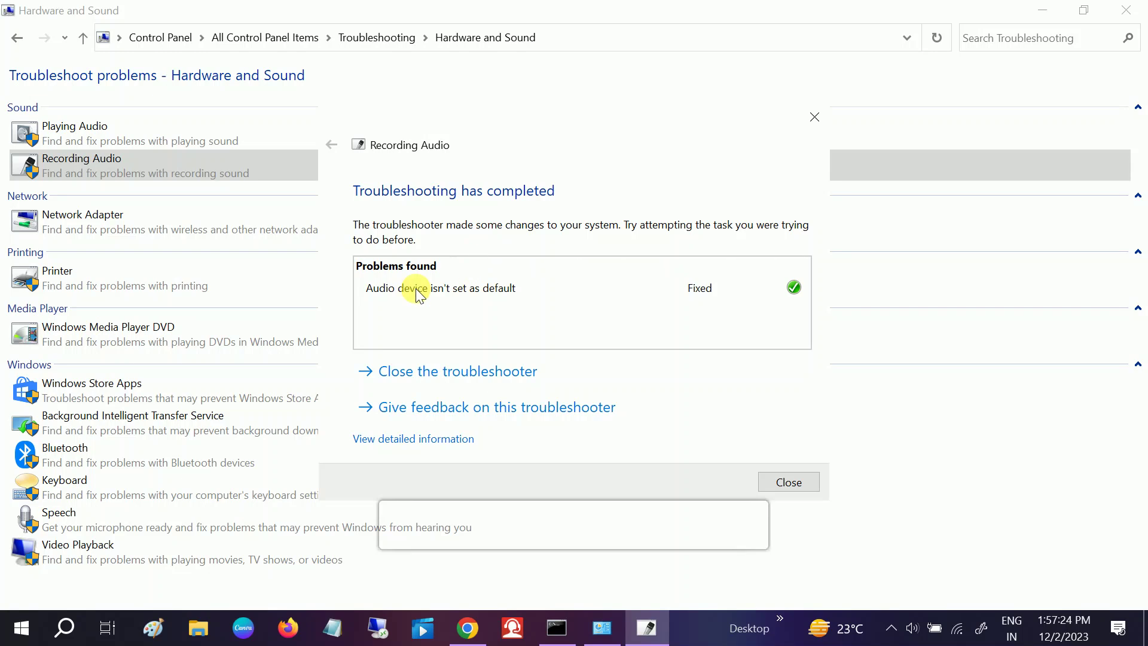
mouse_move(407, 292)
left_click(805, 487)
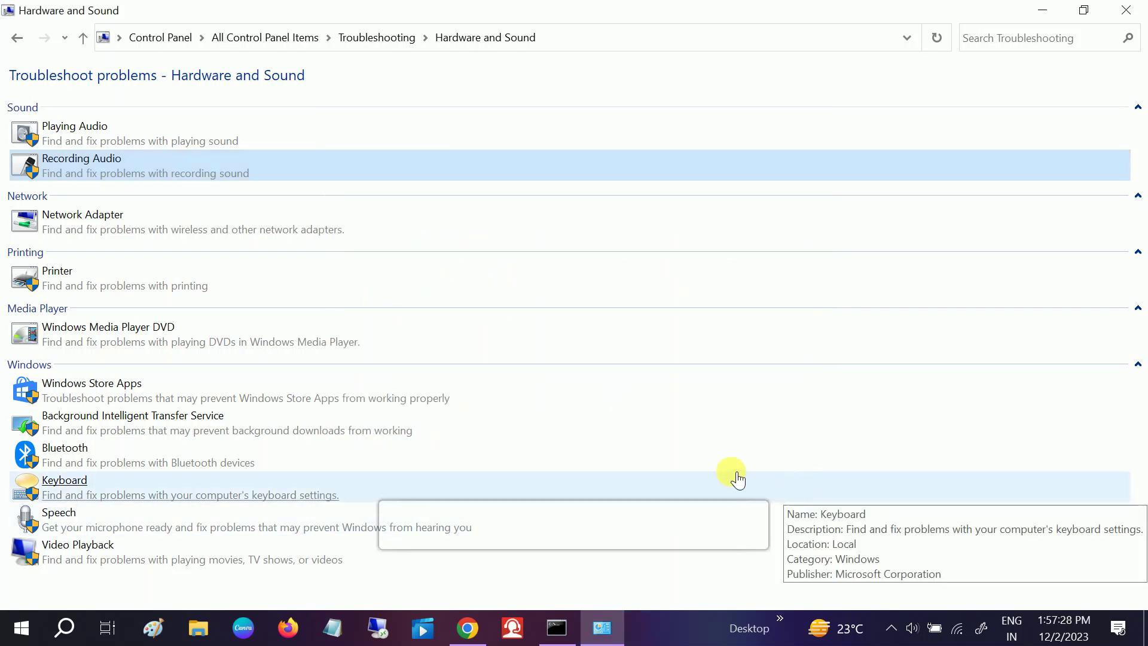
left_click(17, 39)
Step: Return to All Control Panel Items and open the Sound settings' Recording devices
left_click(18, 40)
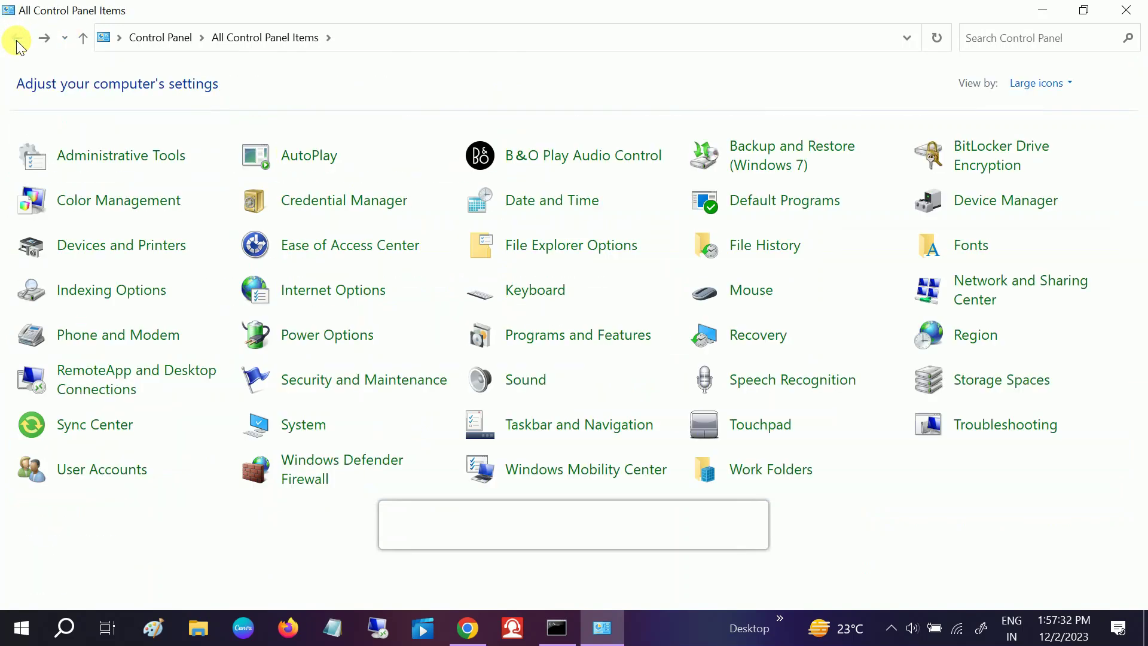
left_click(526, 385)
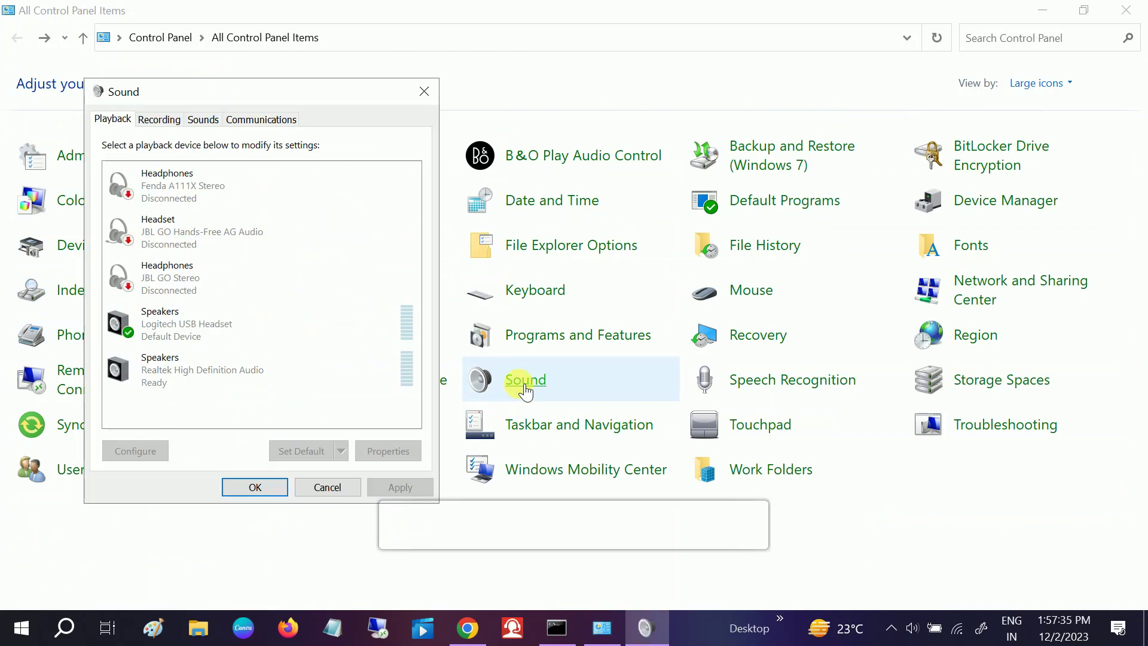
left_click(206, 323)
left_click(159, 119)
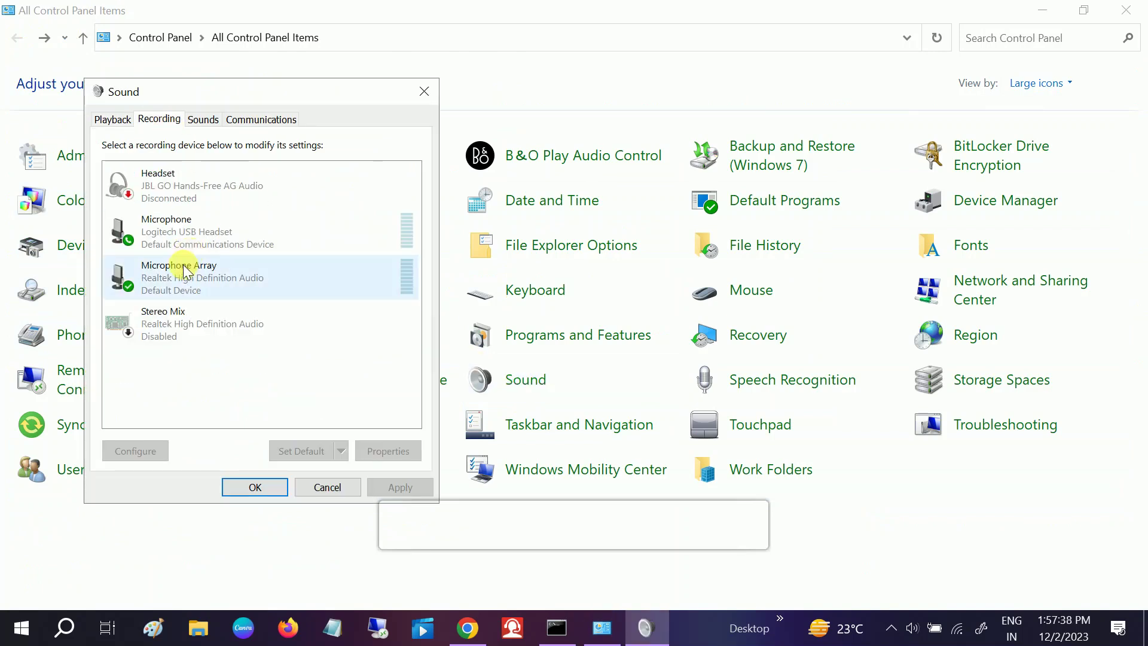
Step: Make the Logitech USB Headset microphone the default recording device, then close Sound
left_click(191, 236)
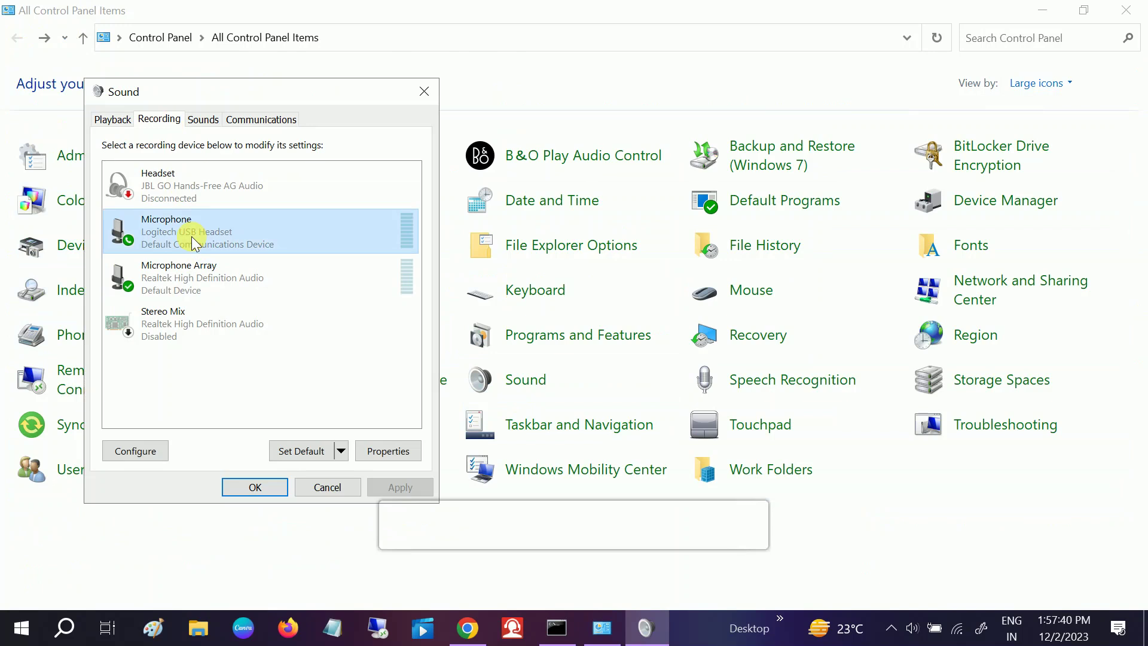
left_click(190, 276)
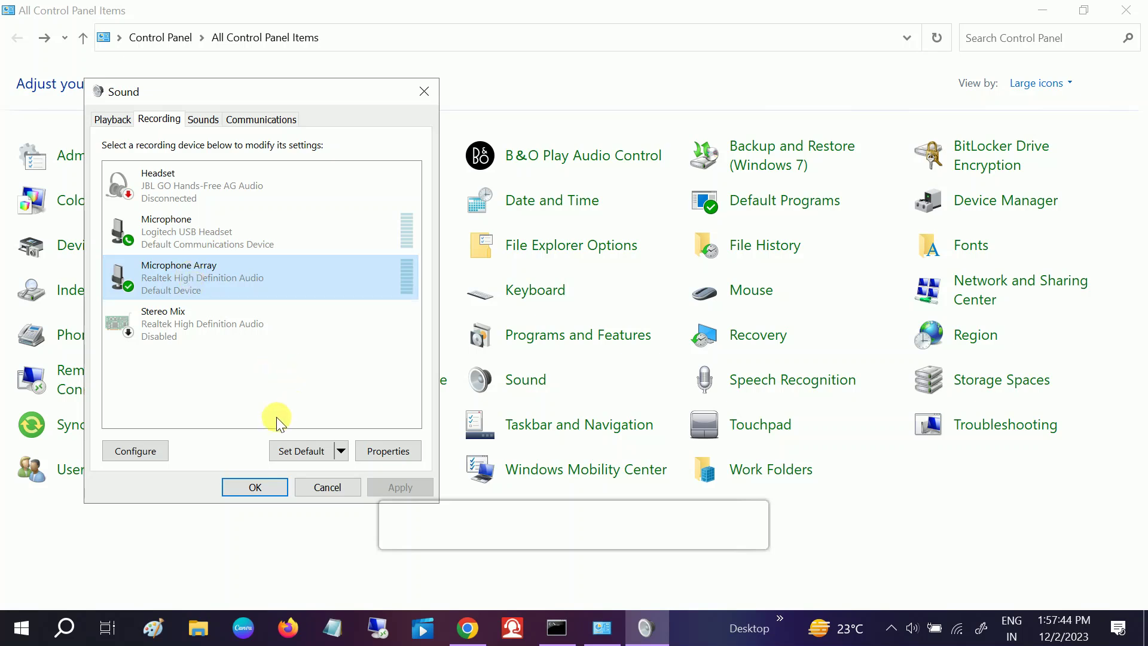
left_click(209, 242)
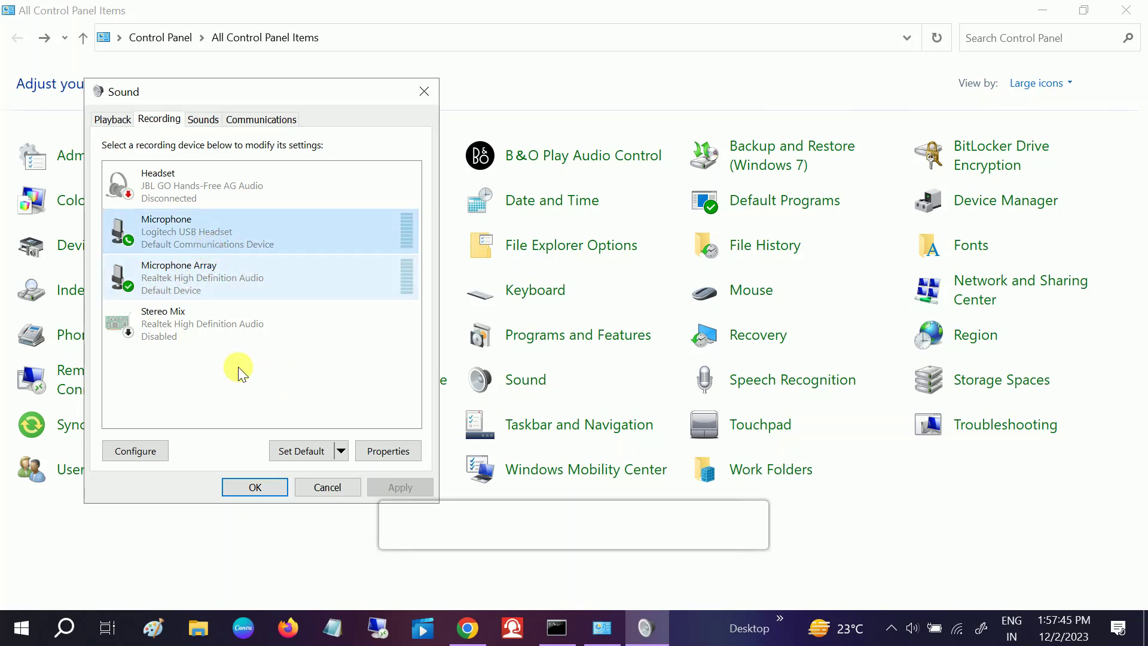
left_click(302, 451)
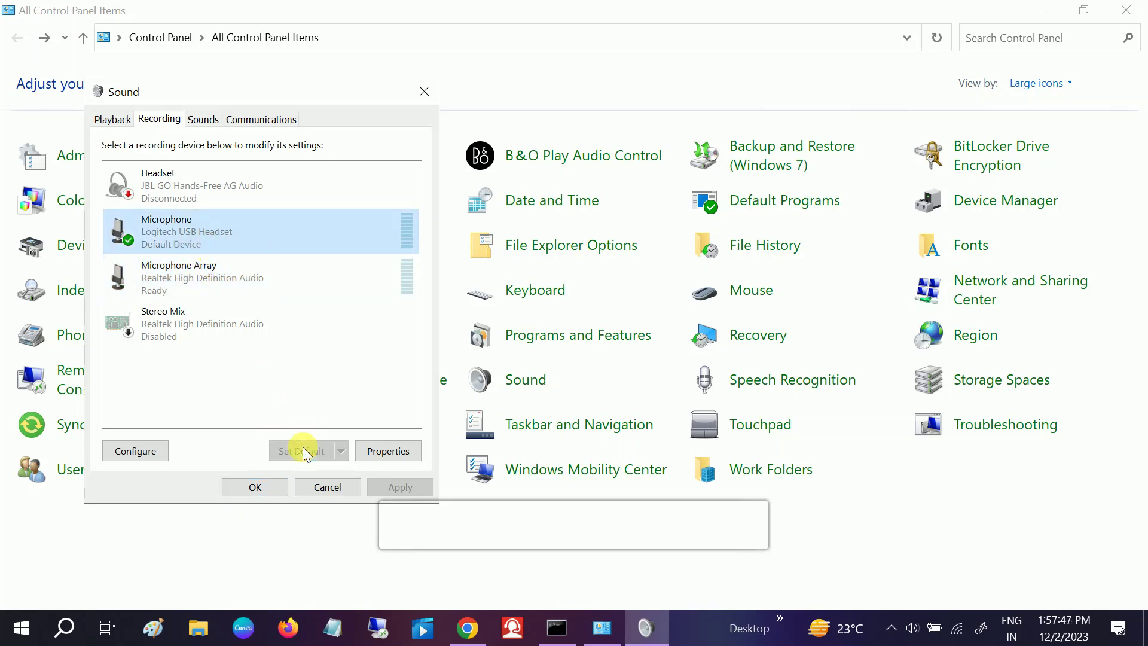
left_click(207, 292)
left_click(202, 244)
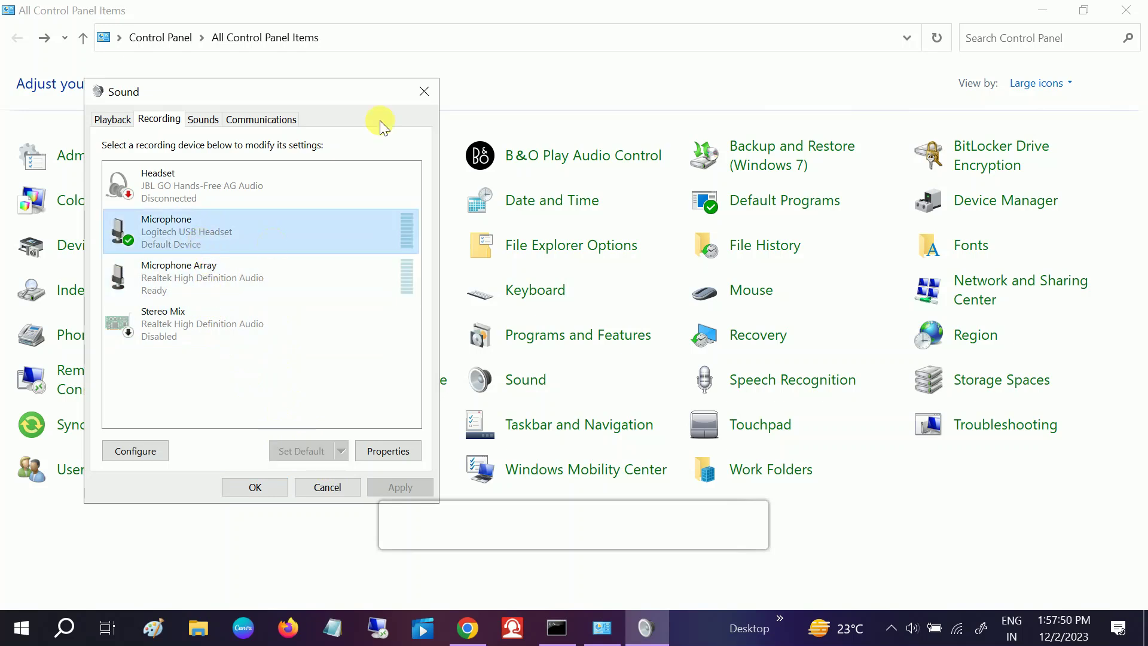
left_click(424, 90)
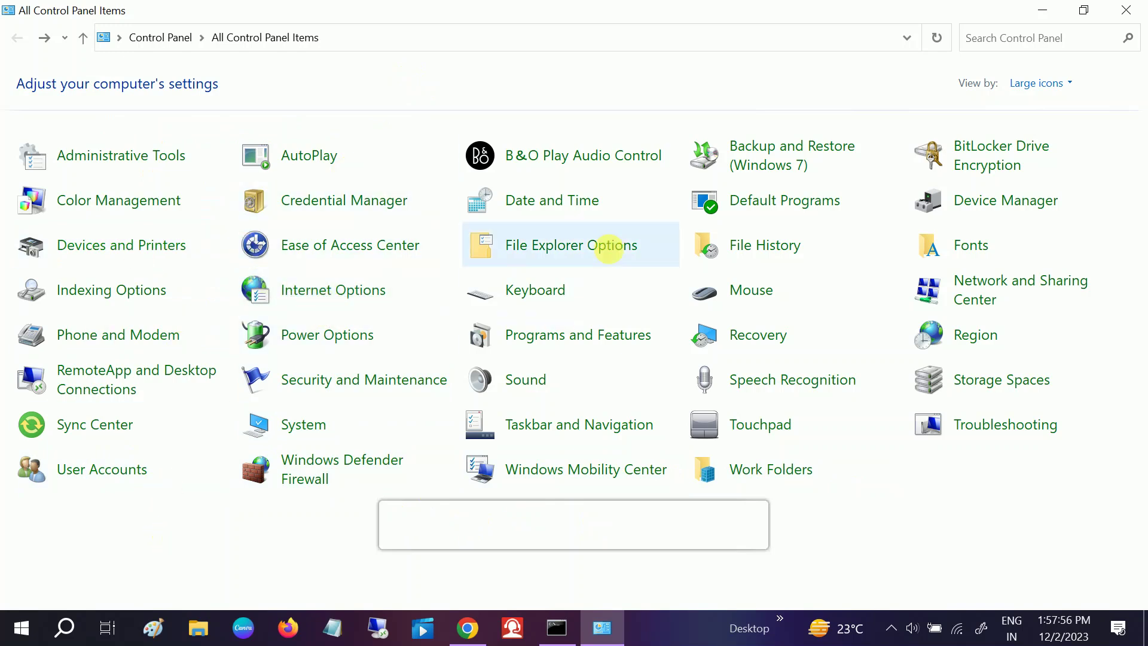
Step: Open Services from Administrative Tools and select Windows Audio, confirming Running with Automatic startup
left_click(127, 160)
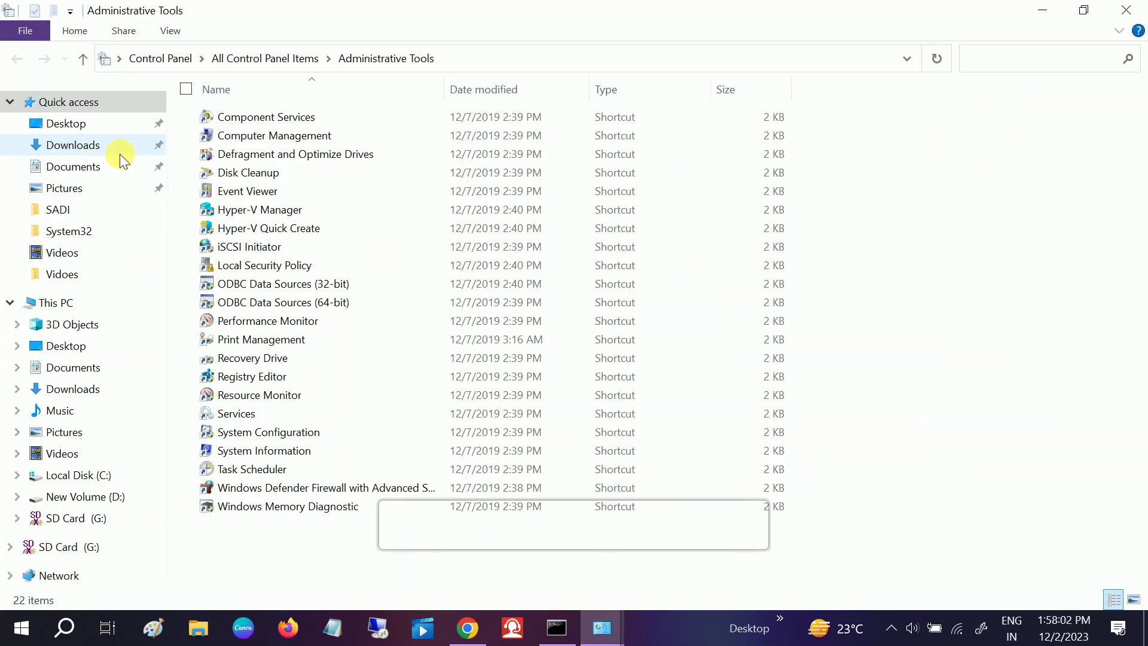
left_click(240, 415)
double_click(241, 415)
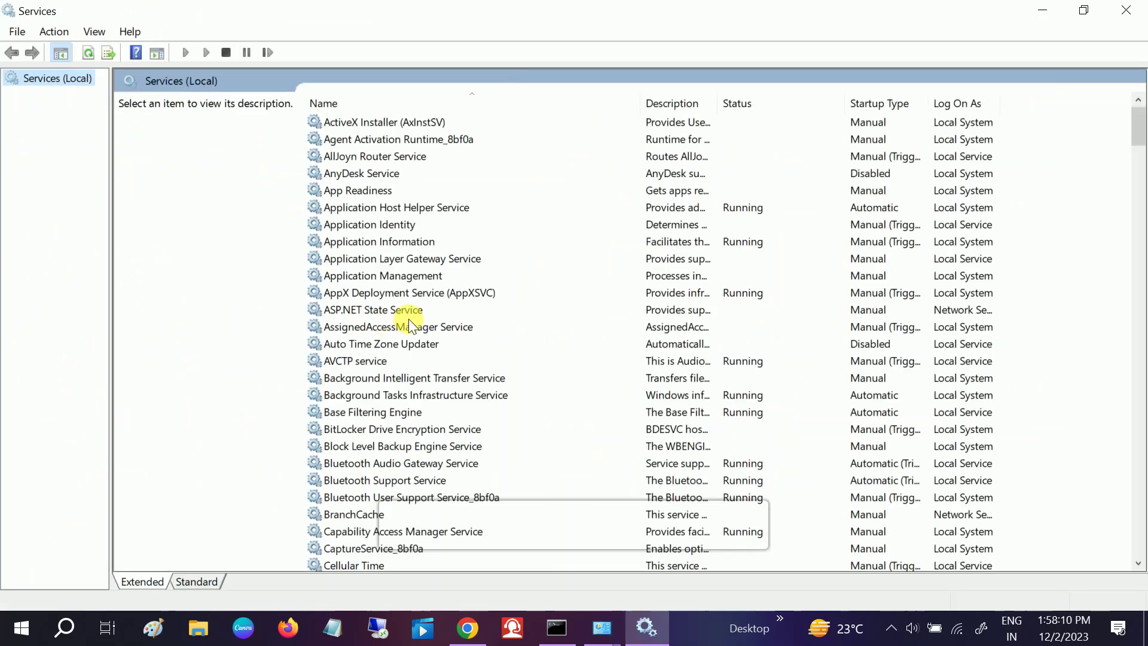
left_click(409, 323)
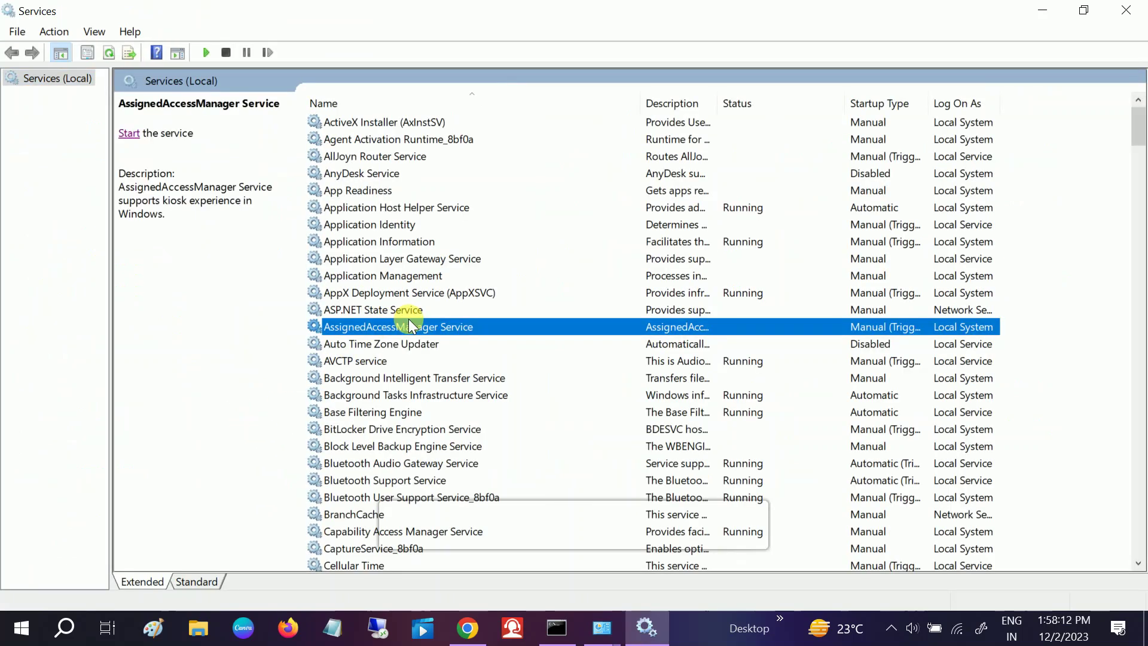
key("w")
key("w")
key("w")
key("w")
key("w")
key("w")
key("w")
key("w")
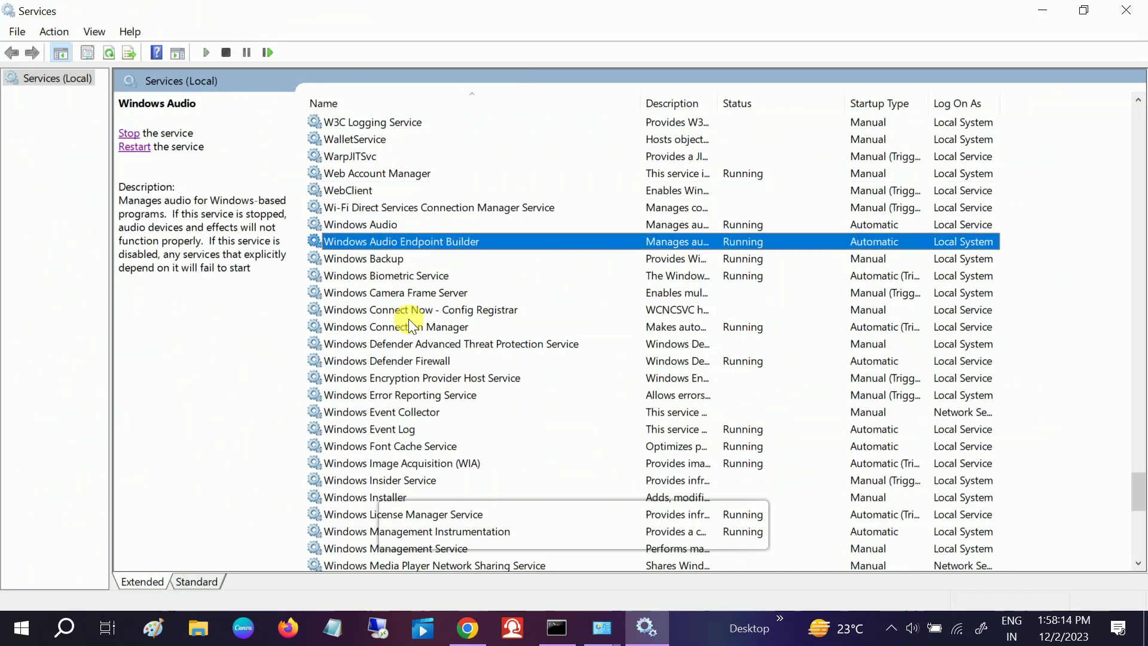
key("w")
key("w")
key("w")
key("w")
key("w")
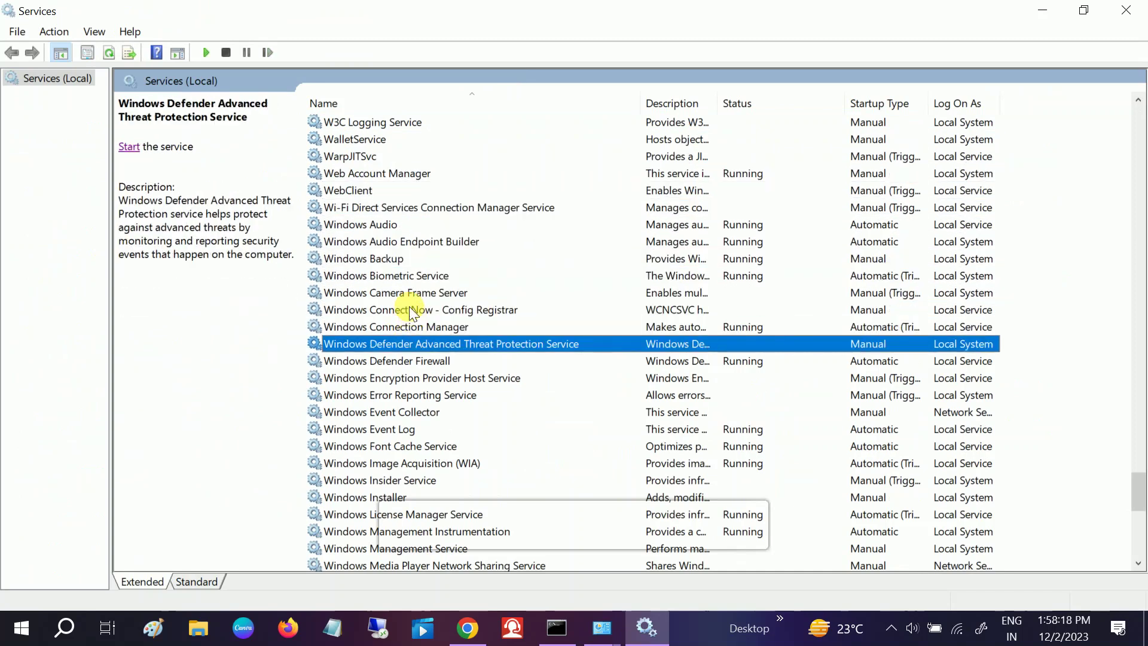
left_click(377, 226)
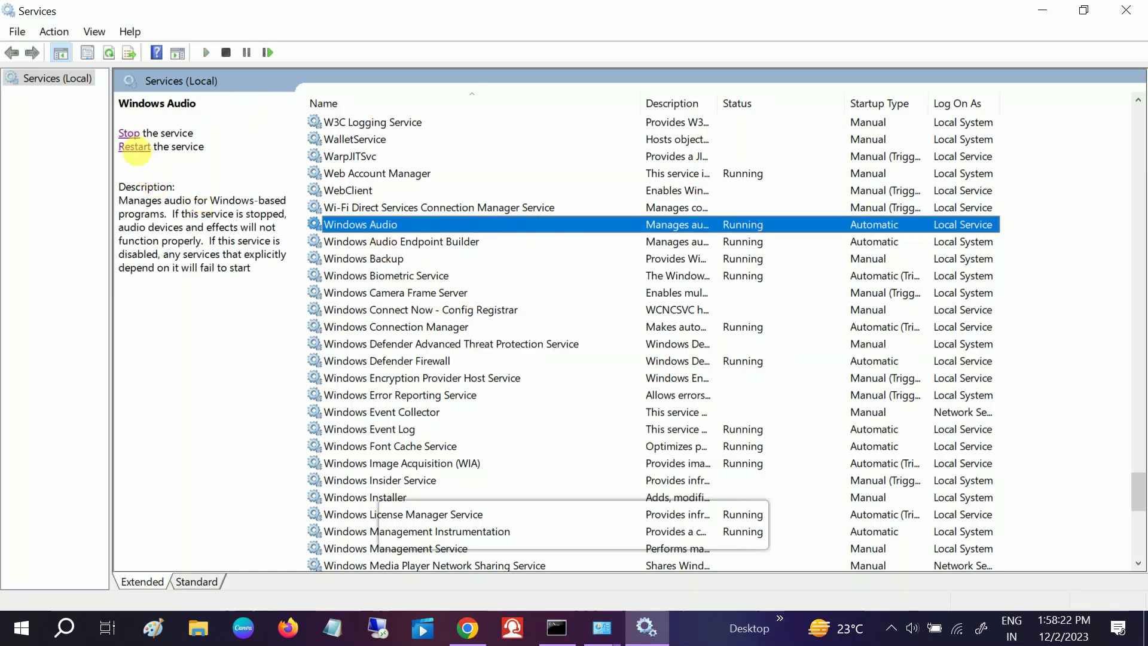
Step: Set Windows Audio's startup type to Automatic in its properties and restart the service
right_click(575, 223)
left_click(630, 395)
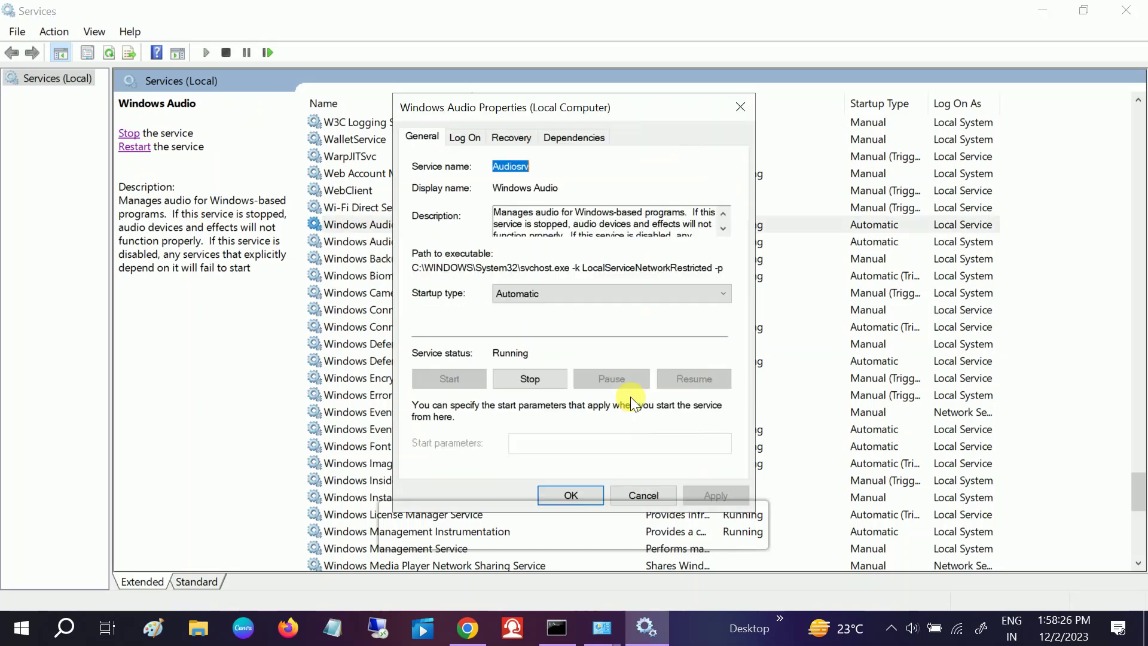
left_click(547, 296)
left_click(535, 322)
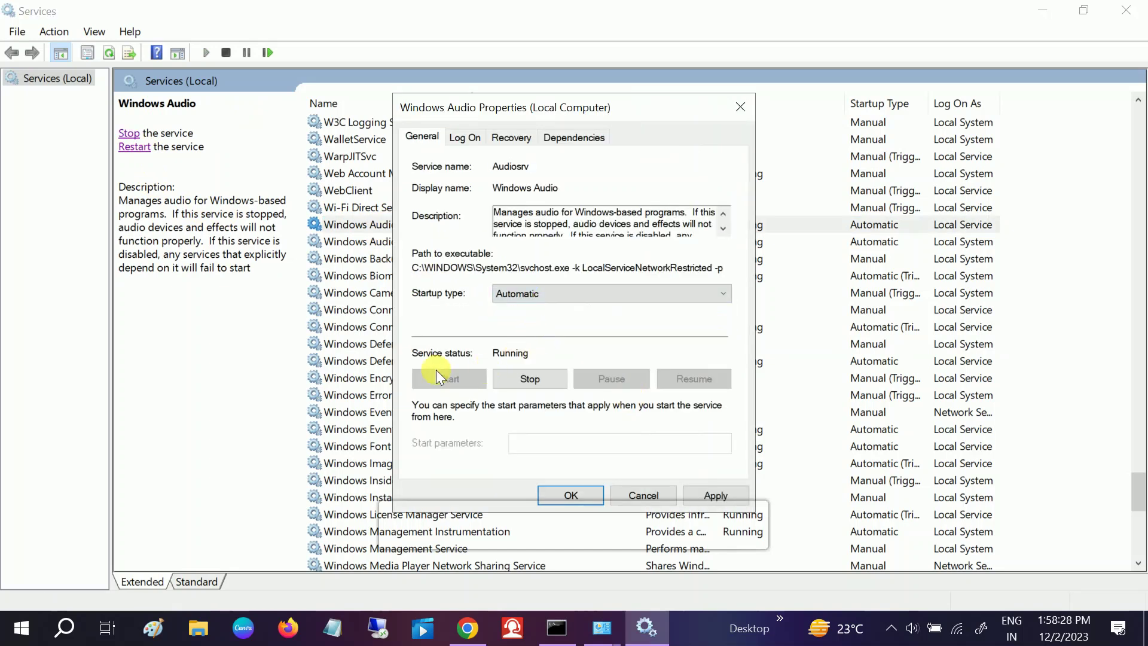
left_click(717, 494)
left_click(569, 494)
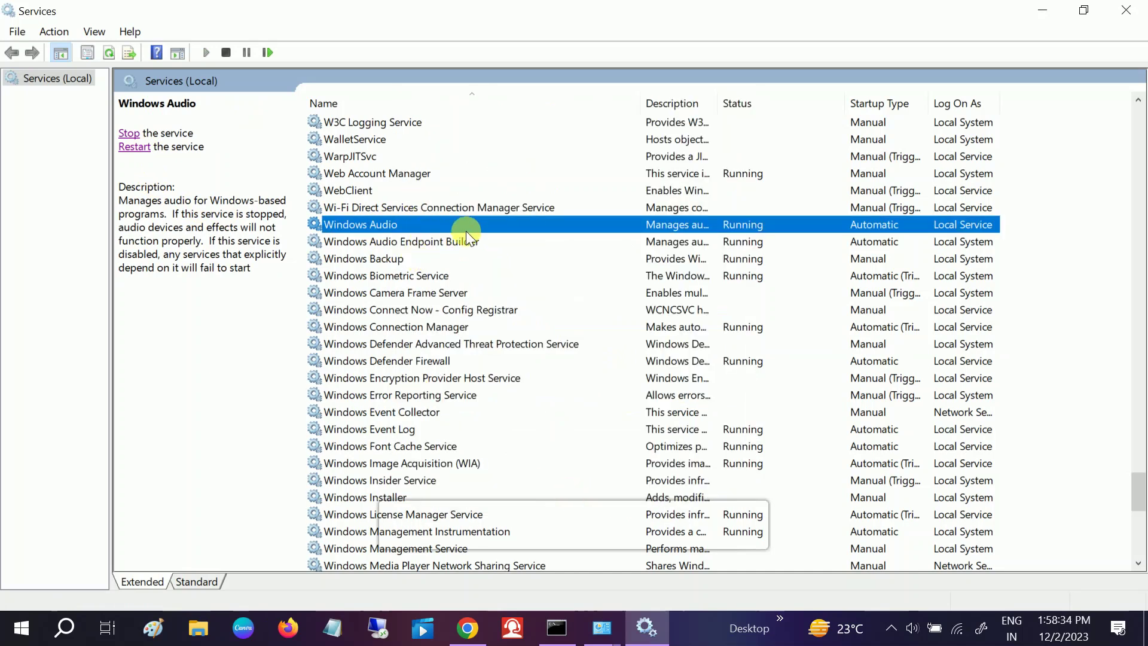
left_click(135, 148)
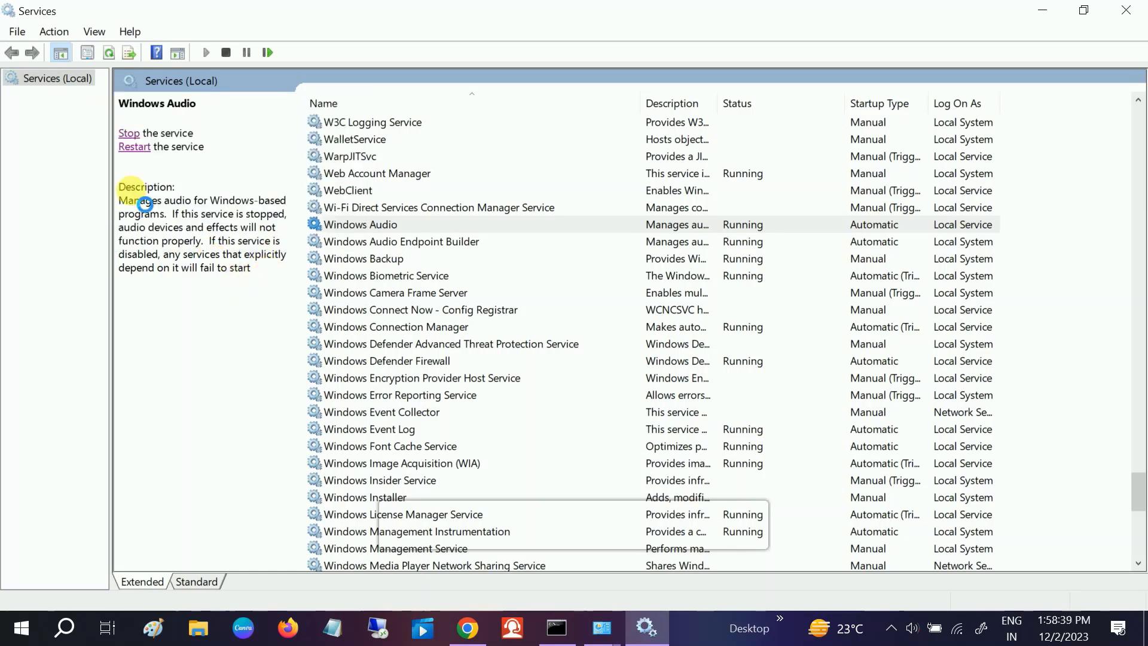
left_click(332, 223)
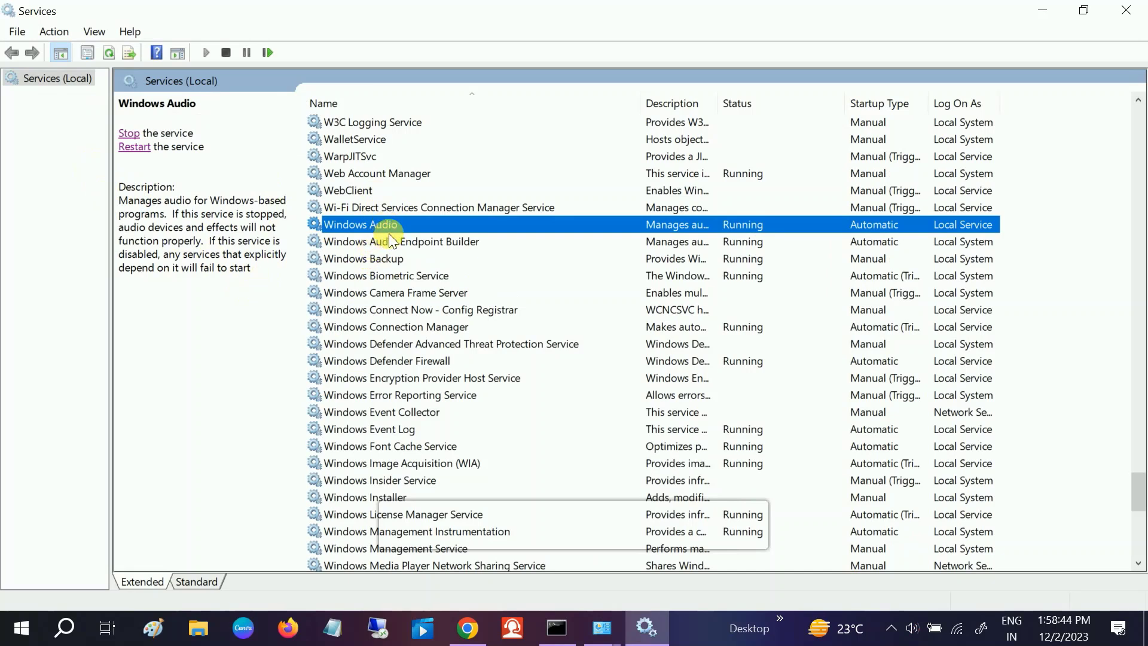
Step: Close Services, open Sound from All Control Panel Items, and open the Realtek speakers' properties
left_click(1125, 11)
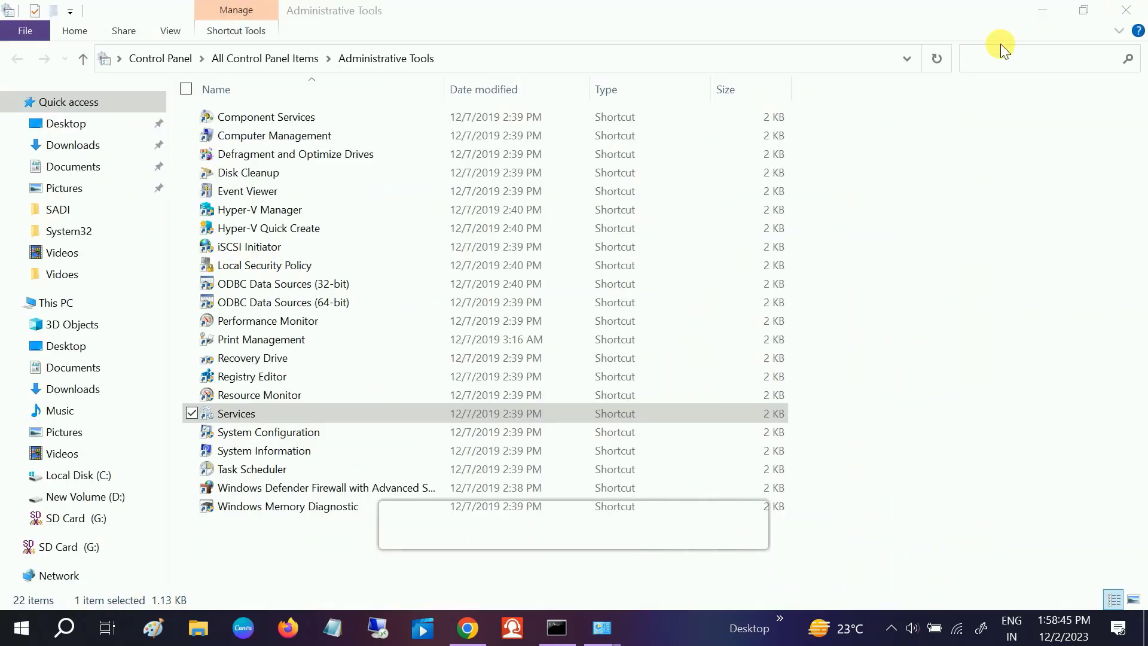
left_click(89, 61)
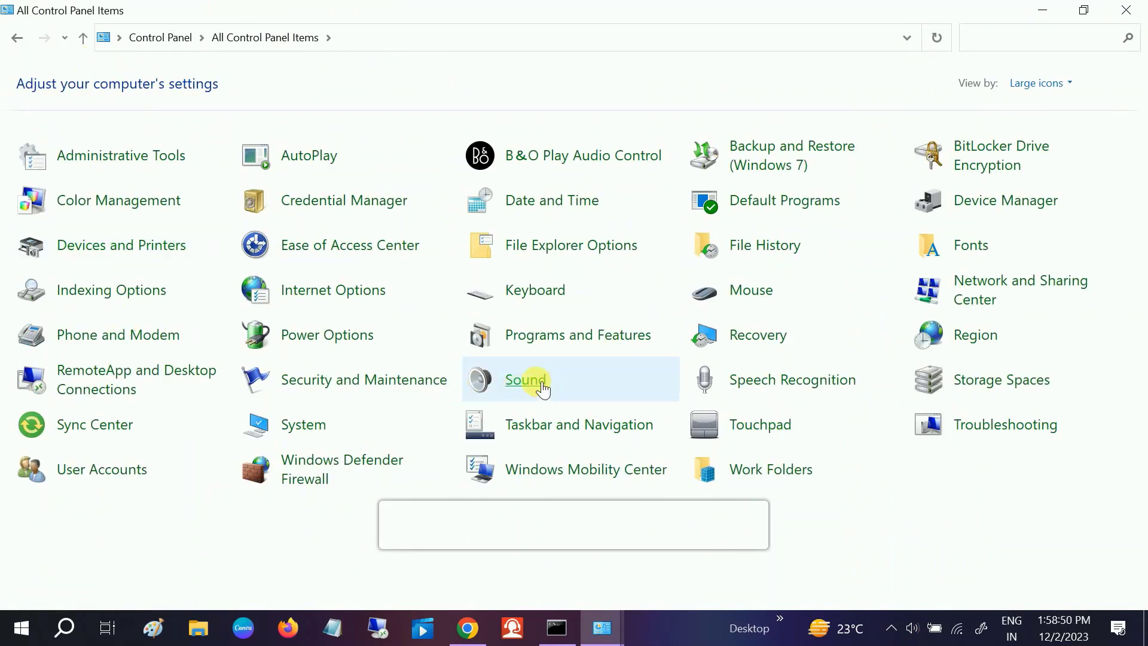
left_click(538, 386)
left_click_drag(279, 61, 541, 73)
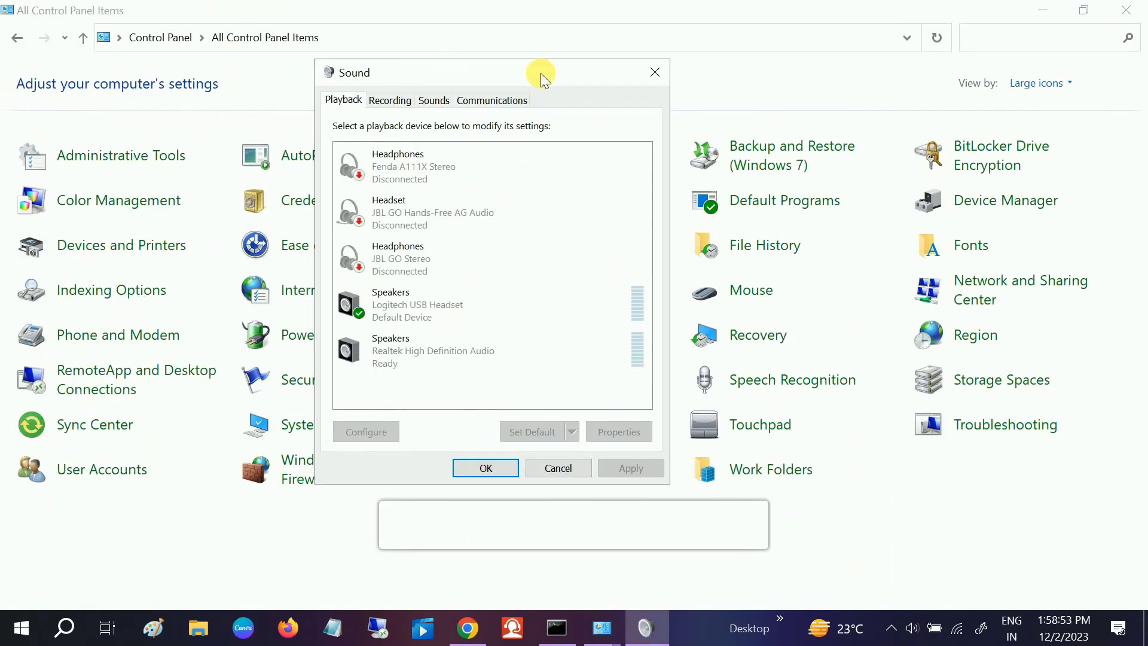
left_click(391, 320)
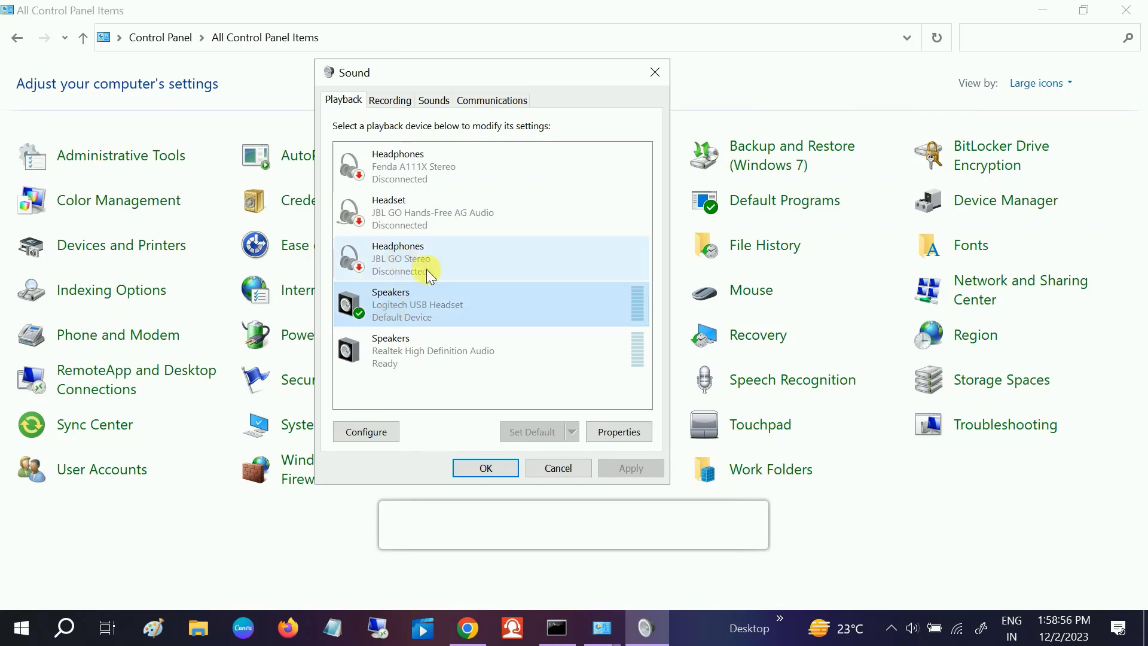
left_click(394, 339)
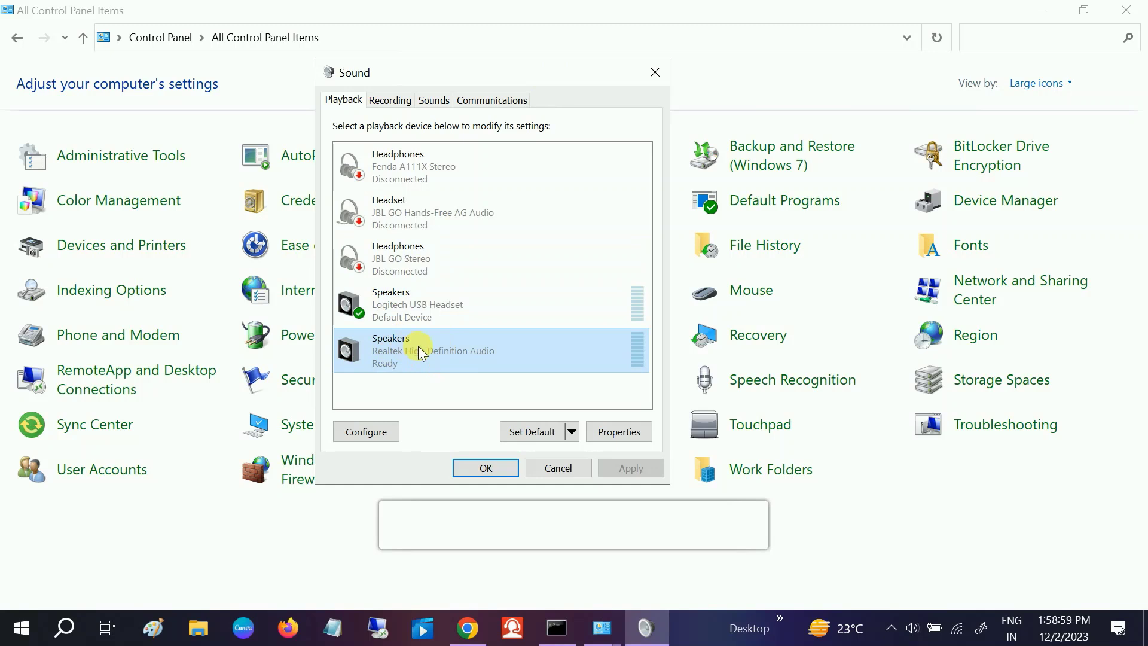
left_click(619, 432)
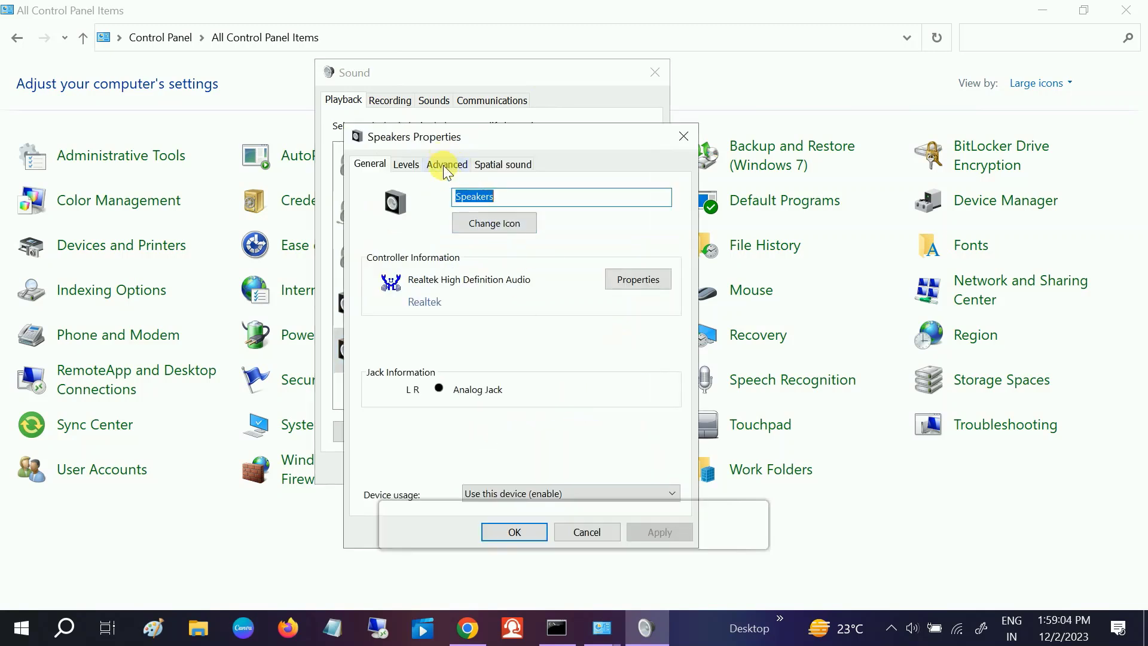
Step: Check the Realtek speakers' level and mute state, then play a test sound
left_click(411, 169)
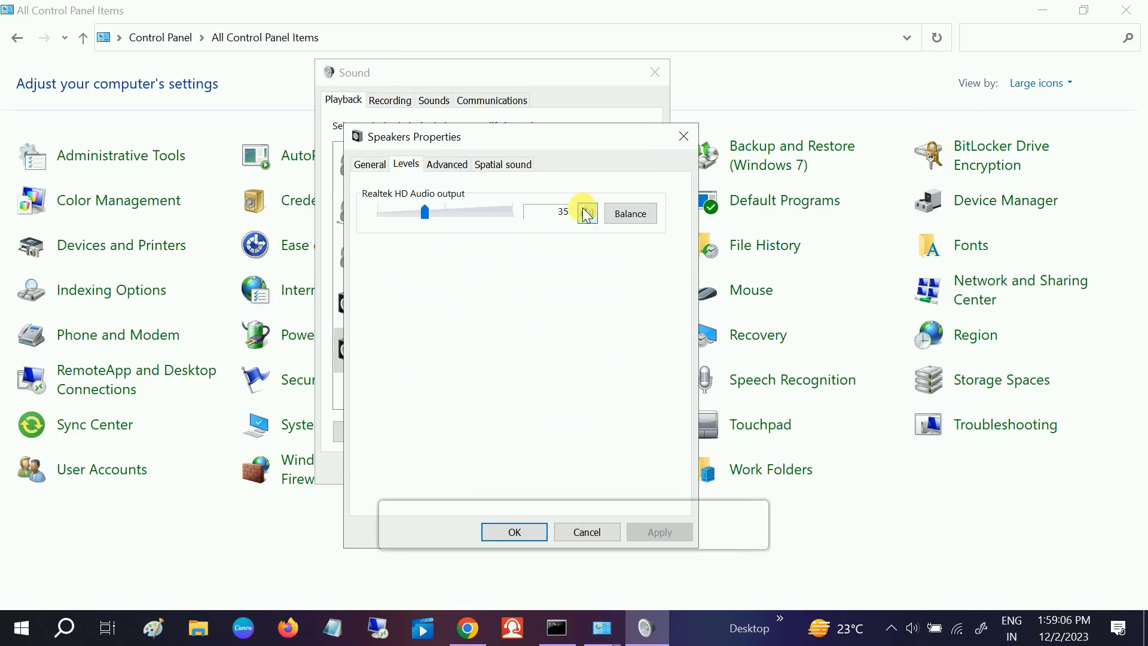
left_click(588, 214)
left_click(446, 163)
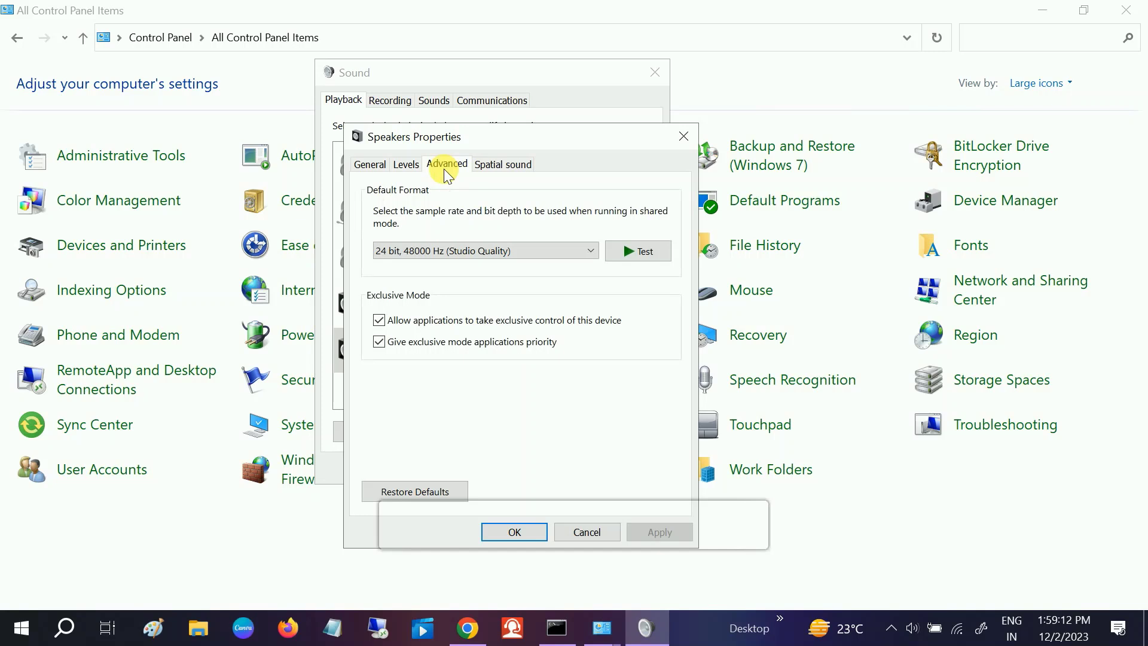
left_click_drag(473, 173, 841, 198)
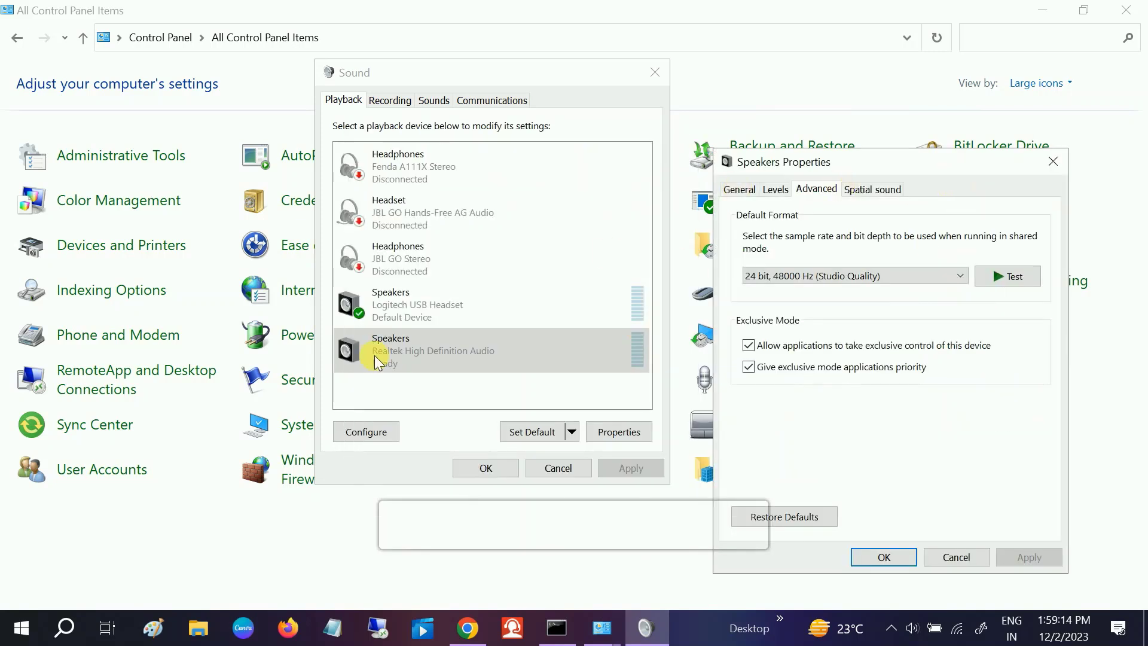
left_click(1010, 276)
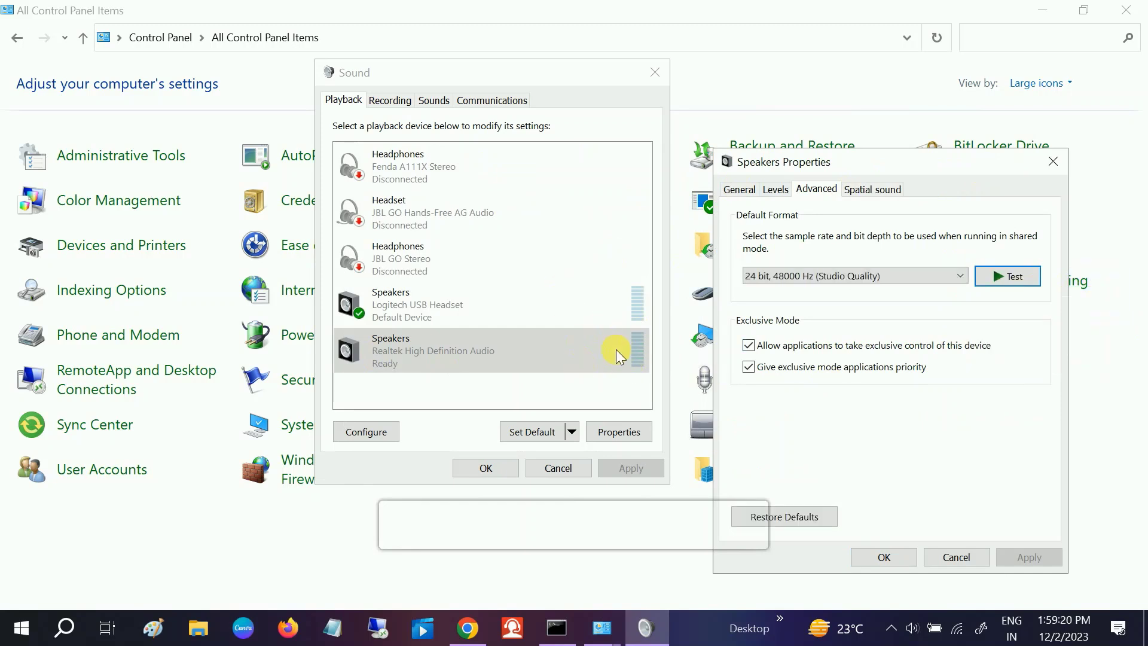
Step: Keep the default format at 24 bit, 48000 Hz Studio Quality and confirm with OK
left_click(894, 189)
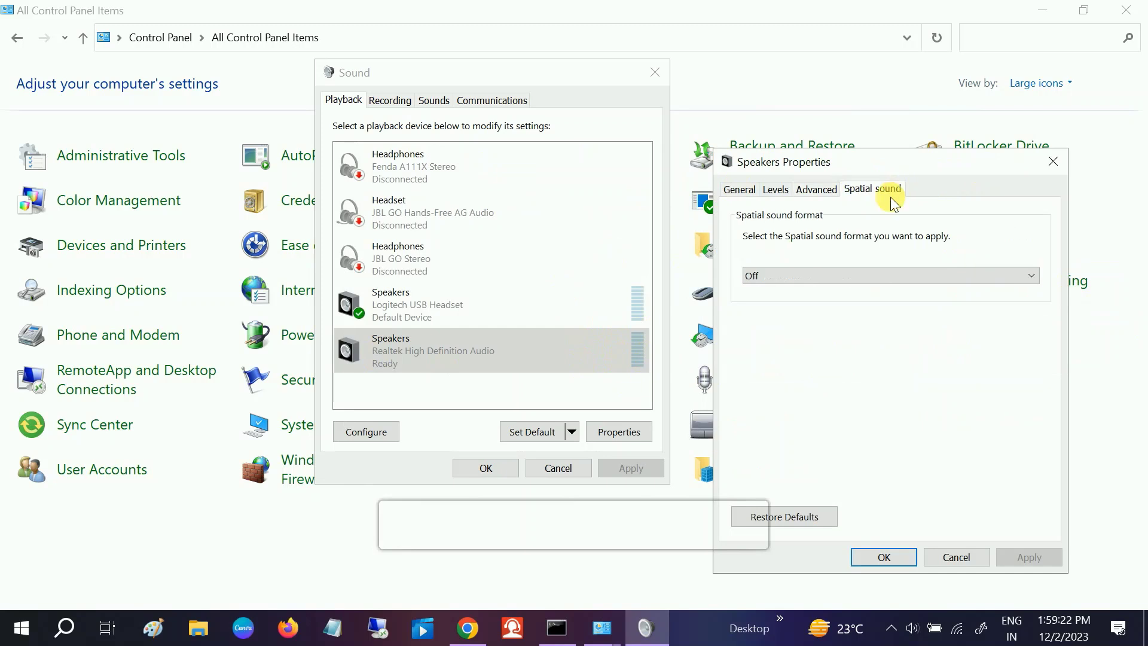
left_click(827, 193)
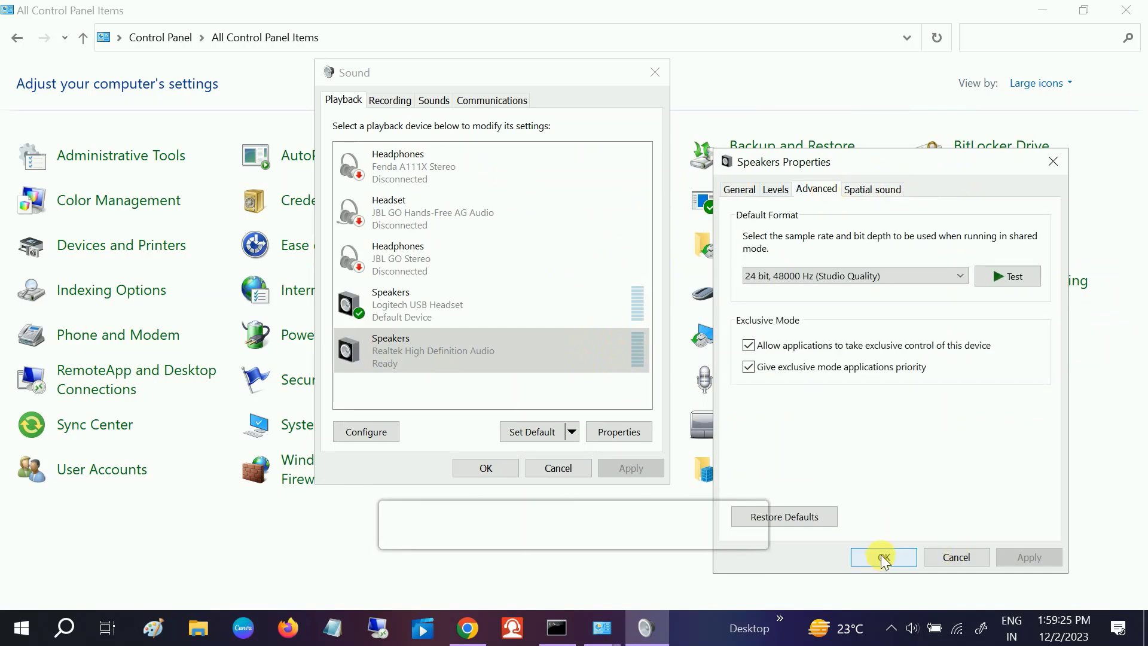
left_click(940, 277)
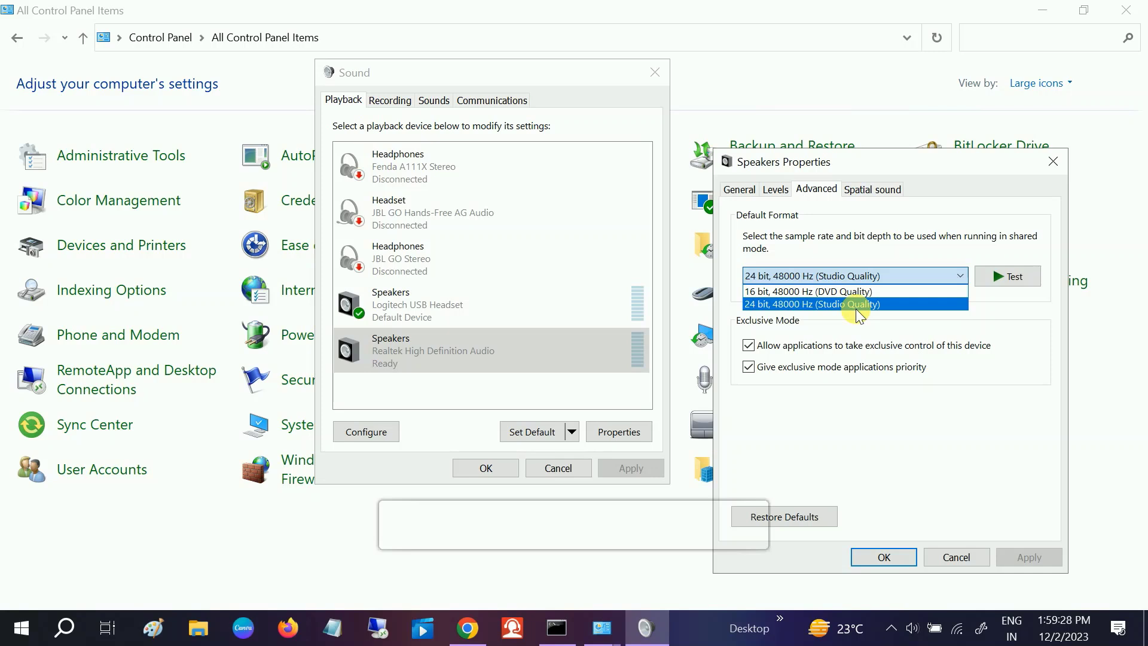
left_click(857, 305)
left_click(884, 557)
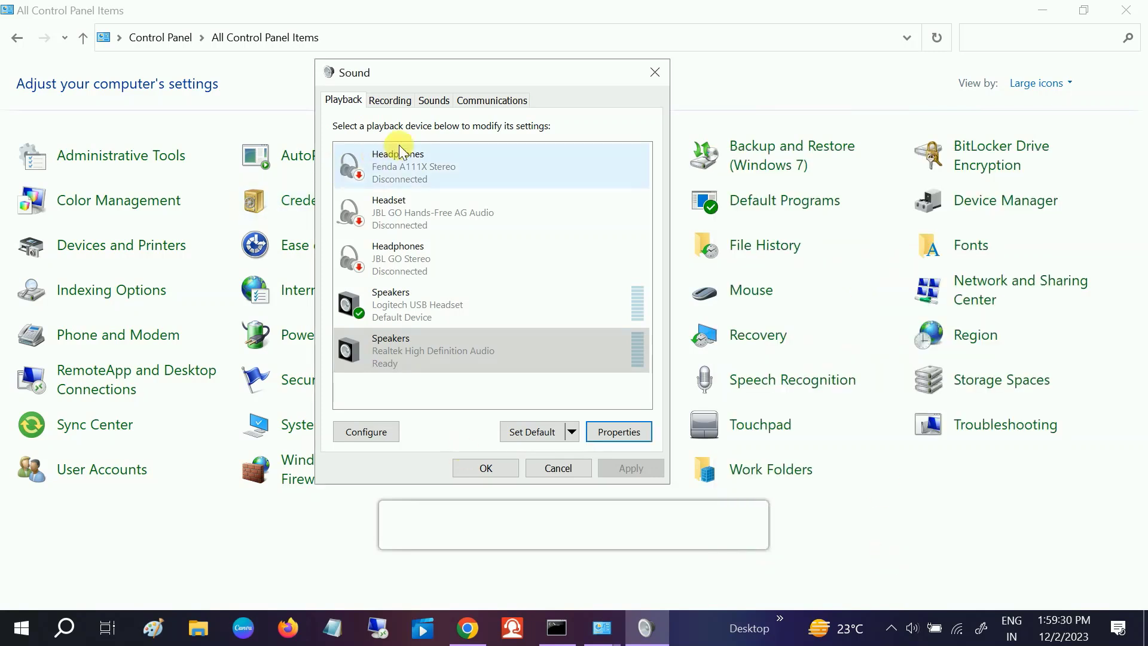
Step: Review the recording devices, selecting the Logitech USB Headset microphone and the JBL GO headset
left_click(394, 100)
left_click(400, 214)
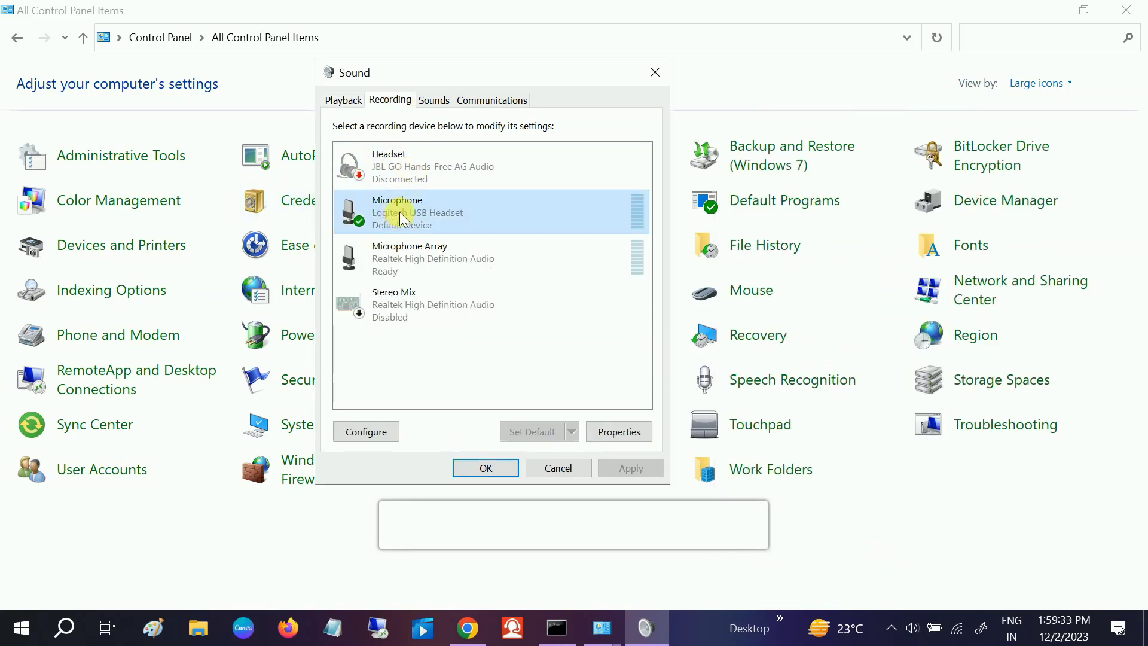
left_click(415, 167)
right_click(415, 168)
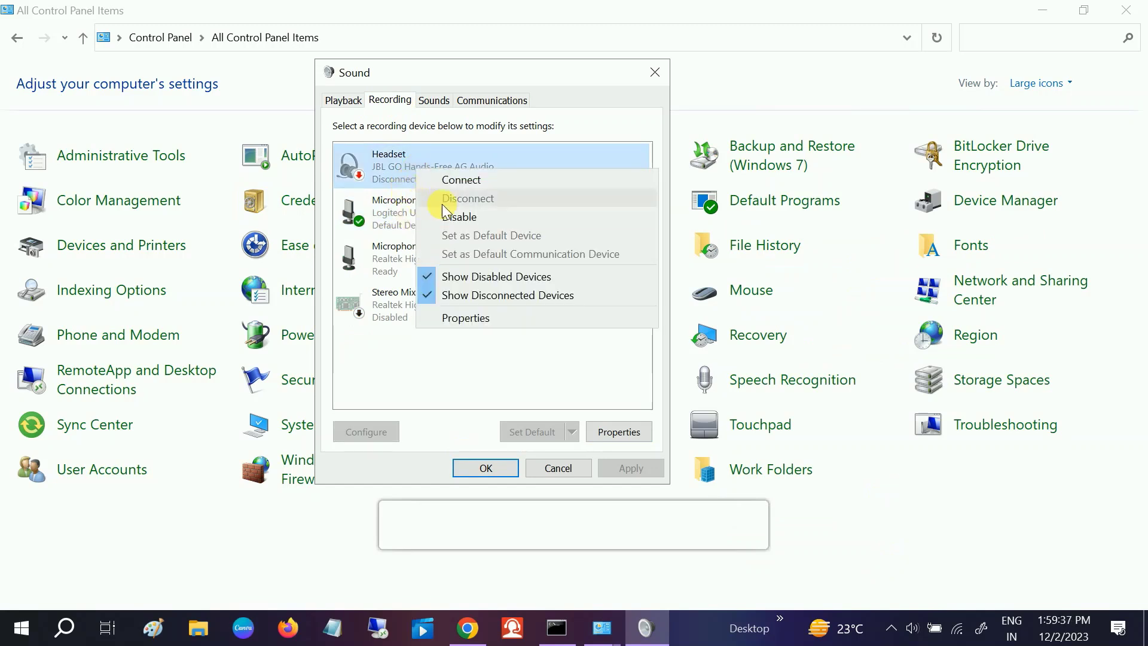
left_click(388, 209)
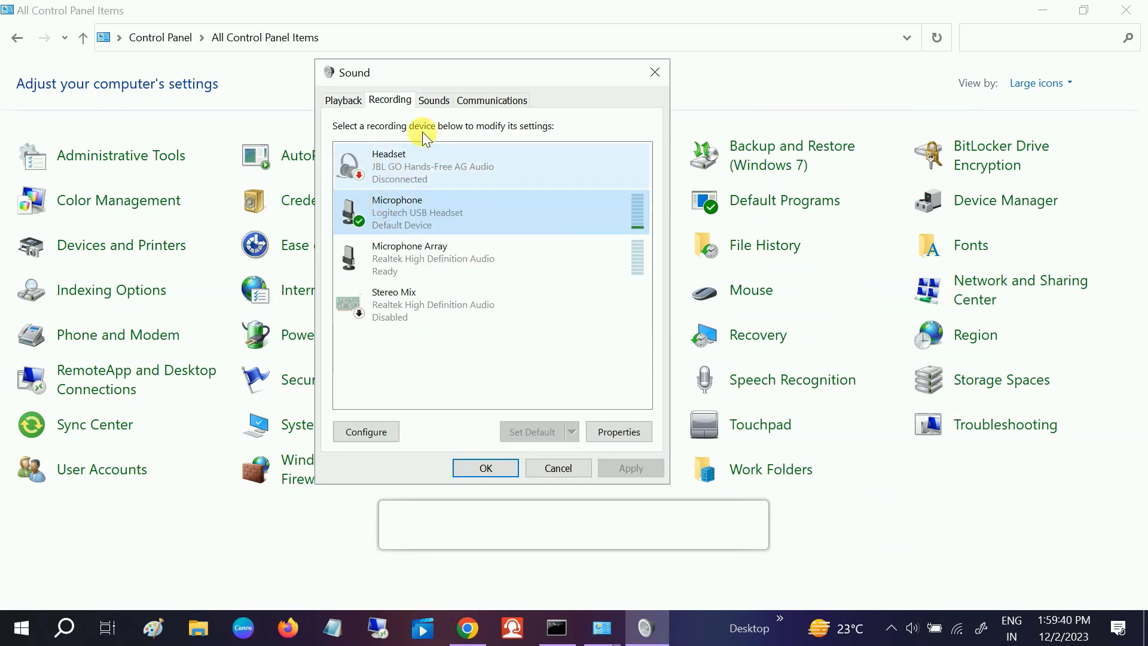
Step: Look over the Sounds and Communications settings, then close the Sound dialog
left_click(433, 101)
left_click(491, 100)
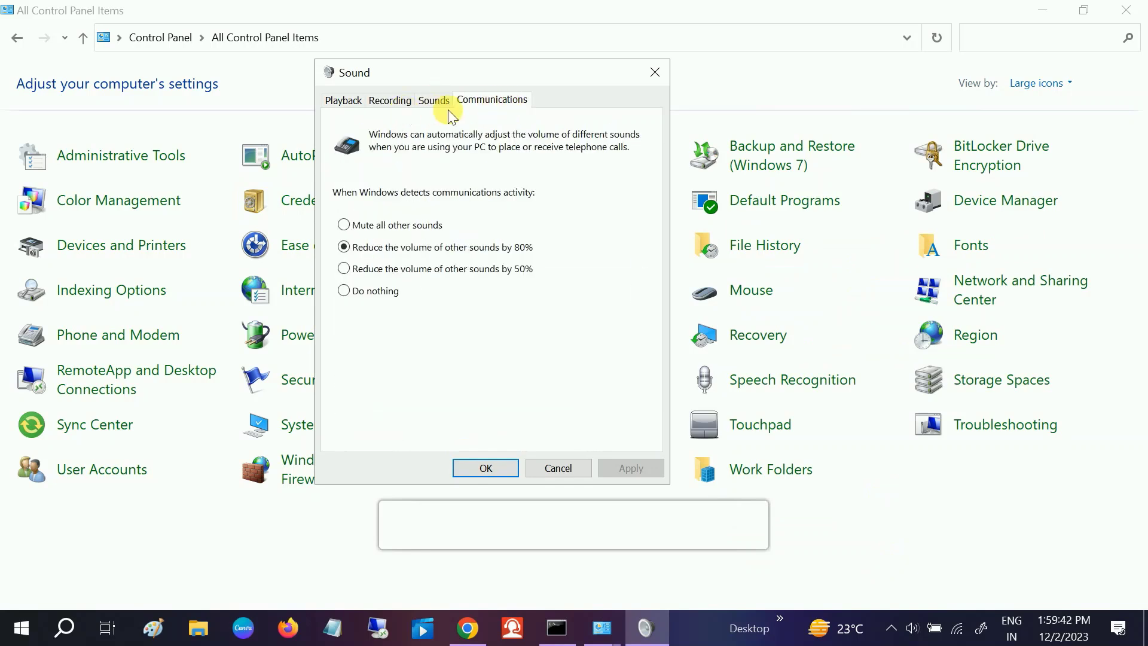
left_click(656, 73)
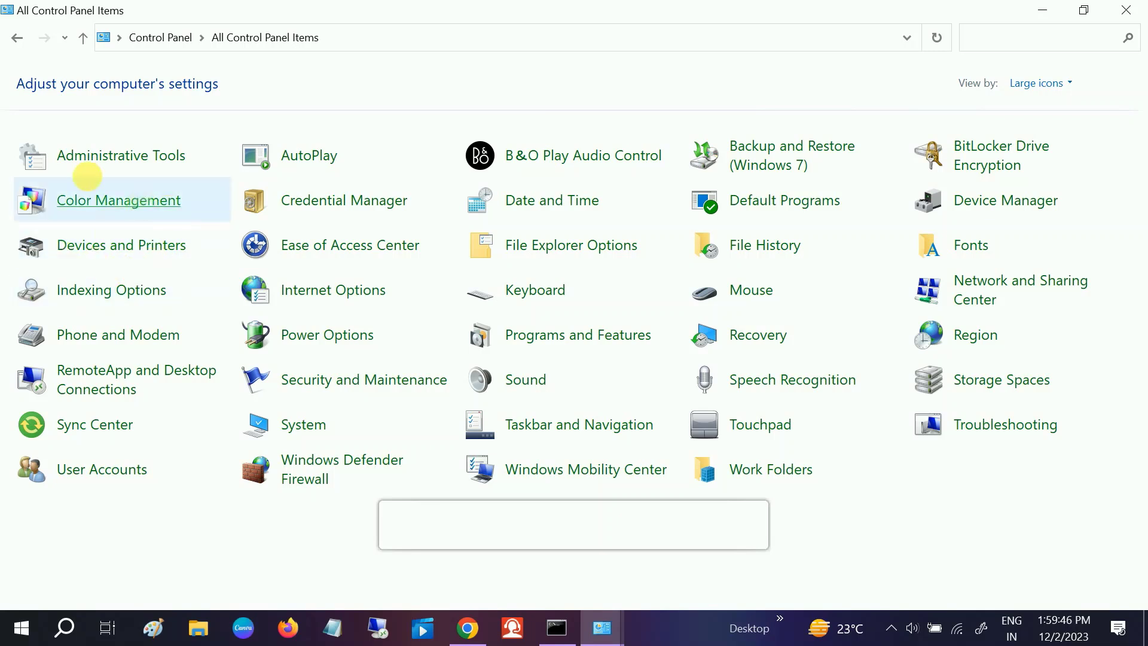
left_click(137, 165)
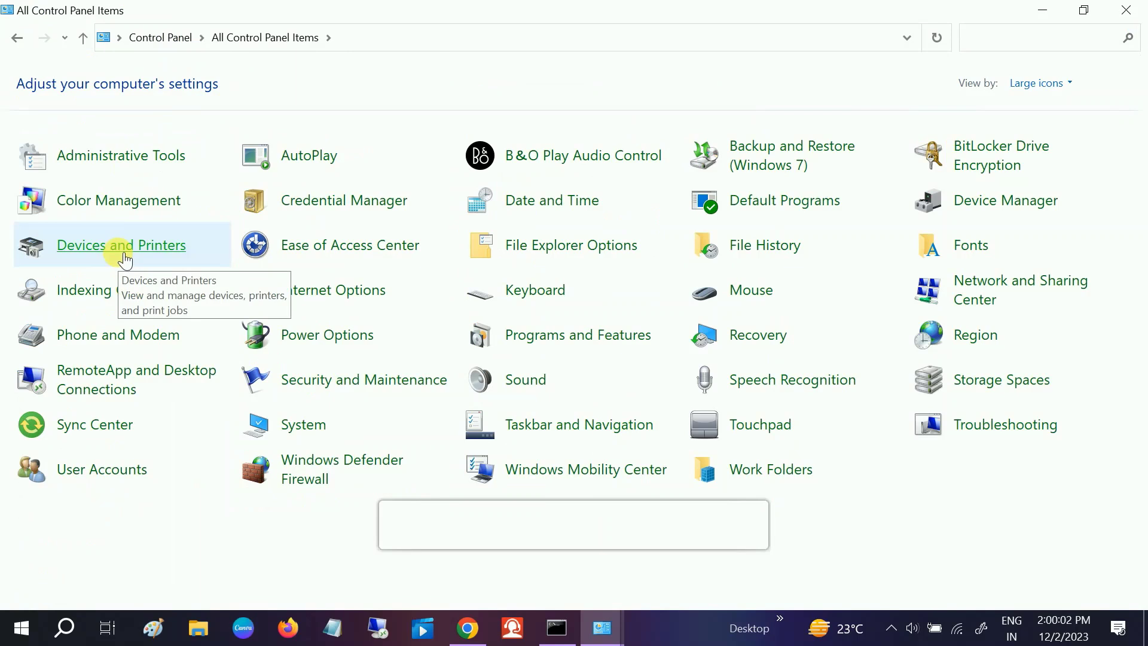
Step: Maximize Device Manager, expand Audio inputs and outputs, and auto-search drivers for the Realtek speakers
left_click(1011, 201)
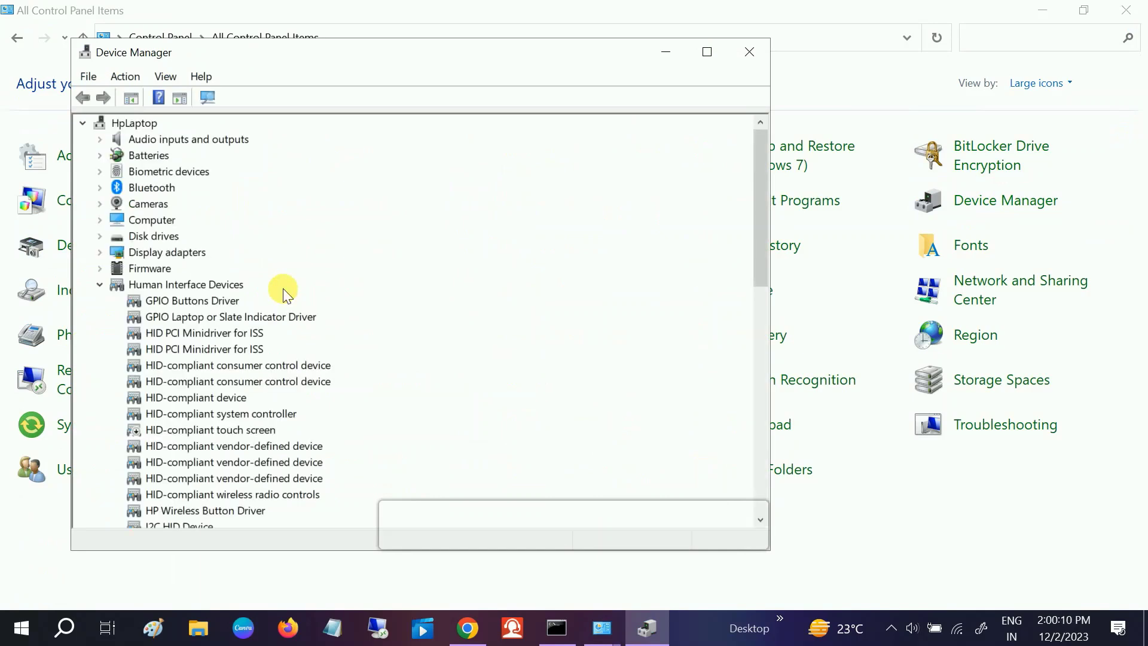
left_click(100, 285)
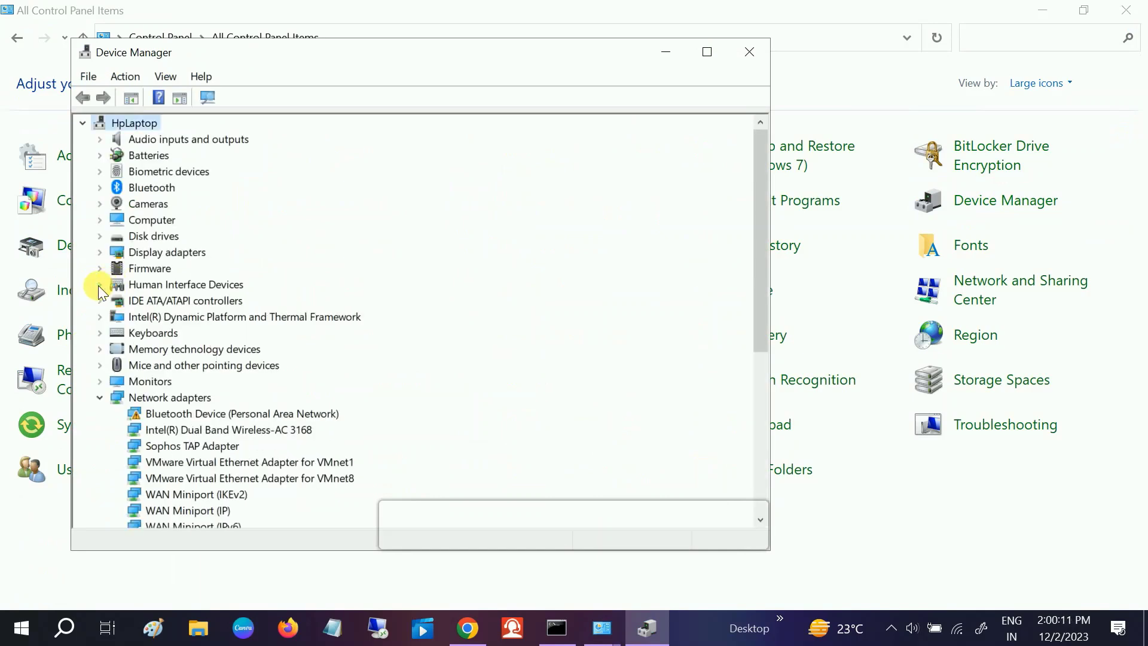
left_click(707, 52)
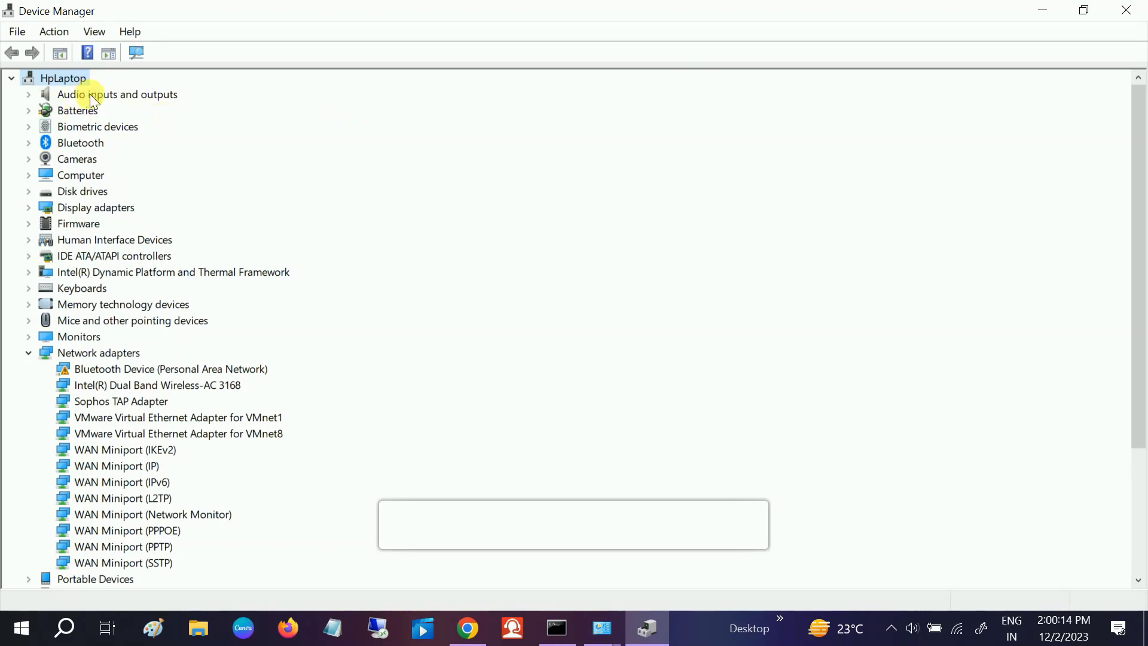
left_click(30, 94)
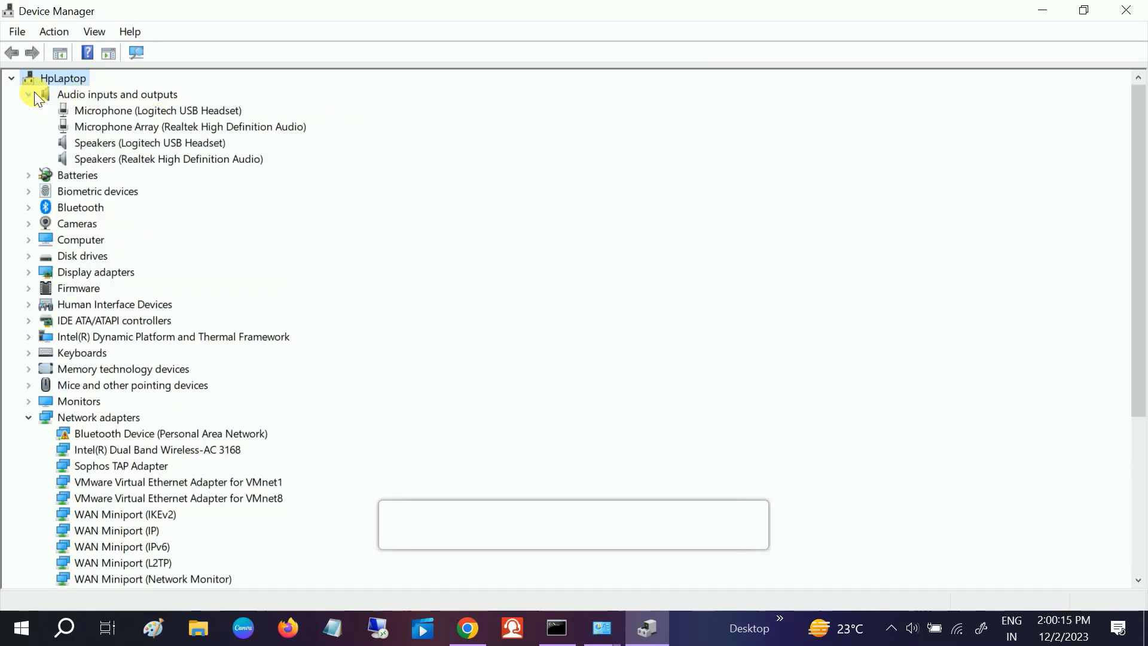
left_click(141, 157)
right_click(132, 157)
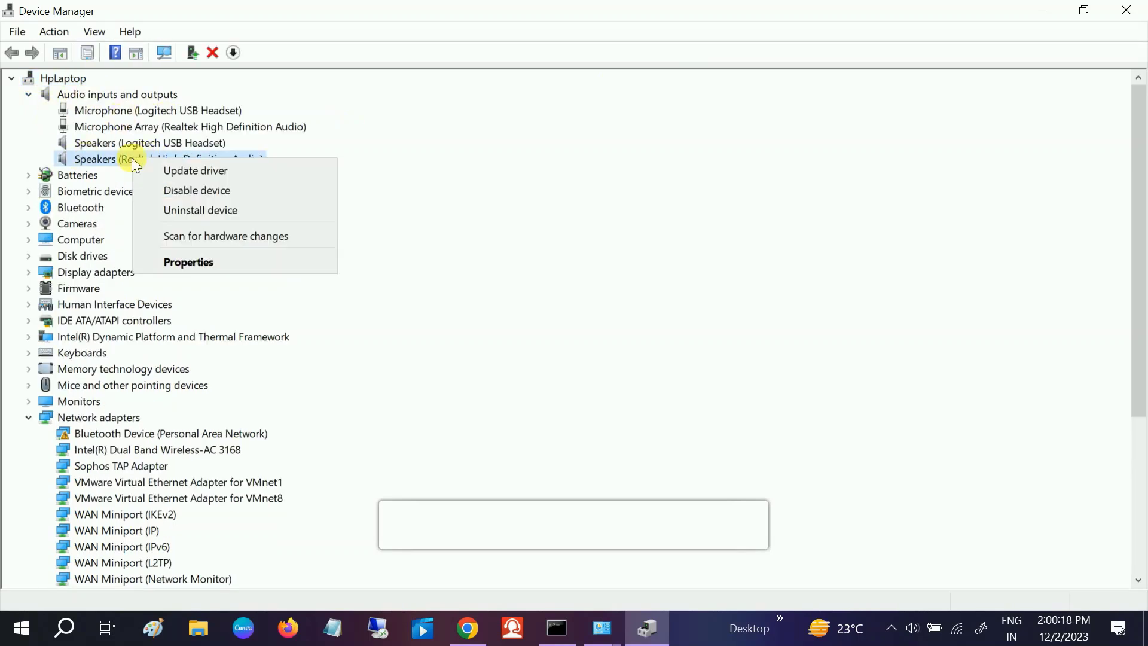
left_click(190, 169)
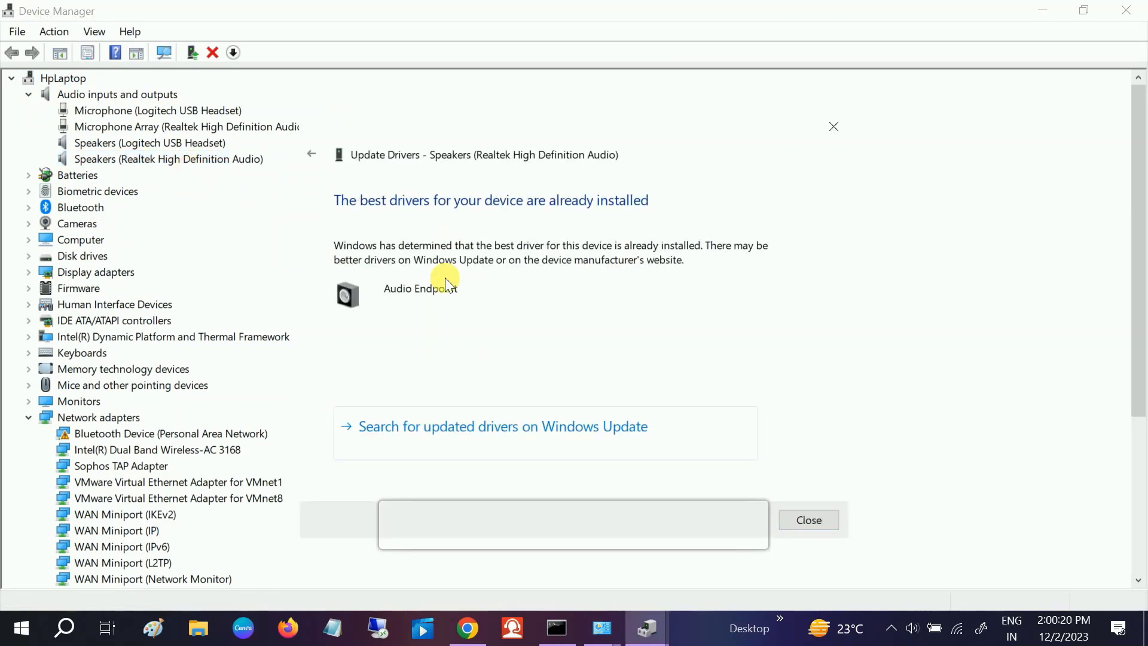
left_click(805, 519)
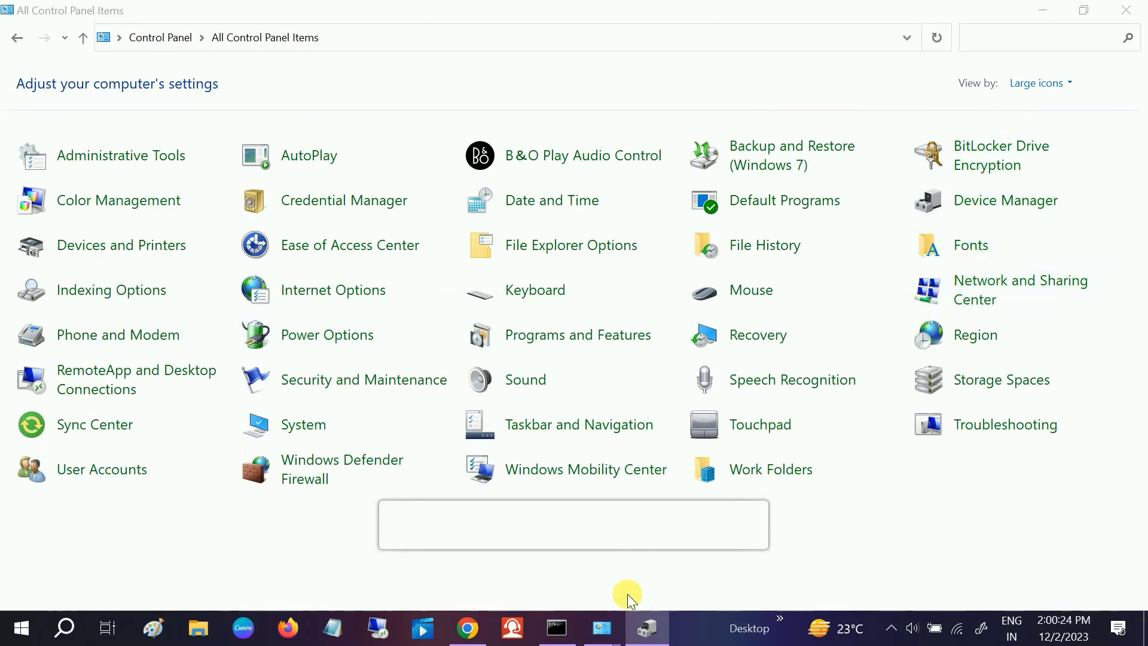
left_click(649, 631)
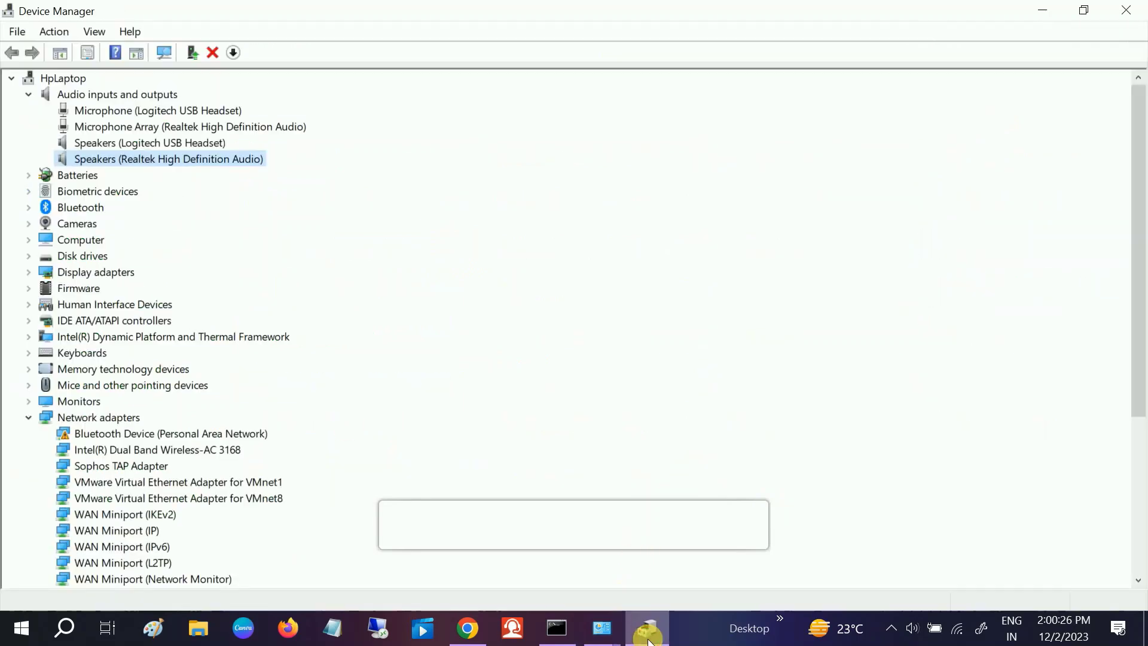
Step: Run an automatic driver search for the Realtek Microphone Array, confirming its best driver is installed
right_click(153, 123)
left_click(201, 134)
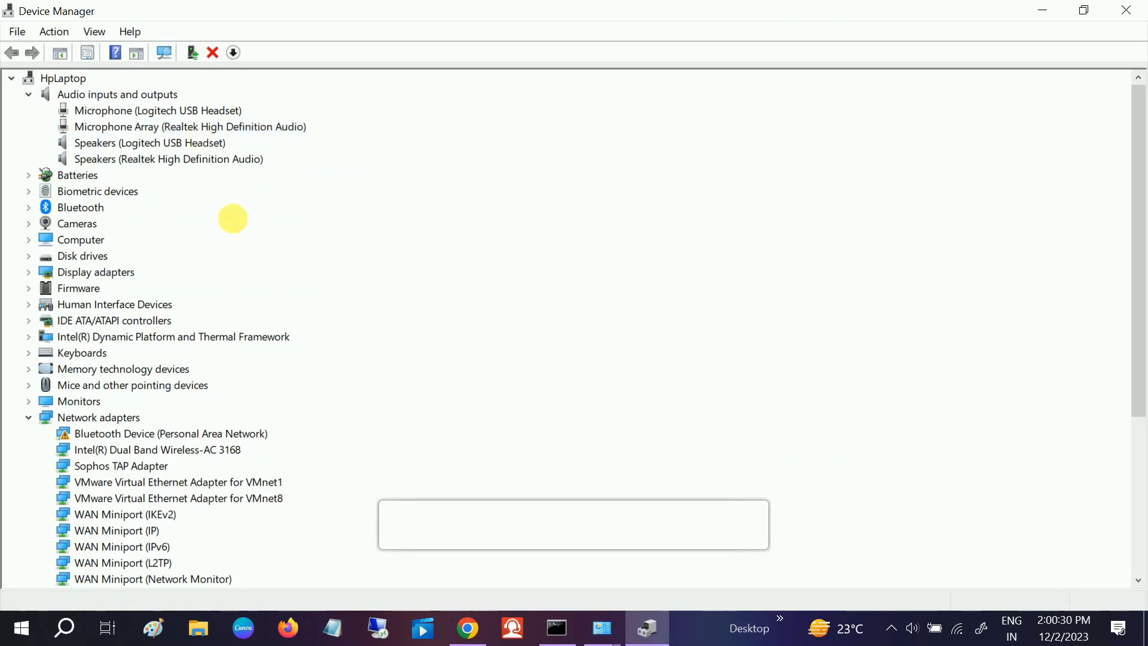
left_click(482, 287)
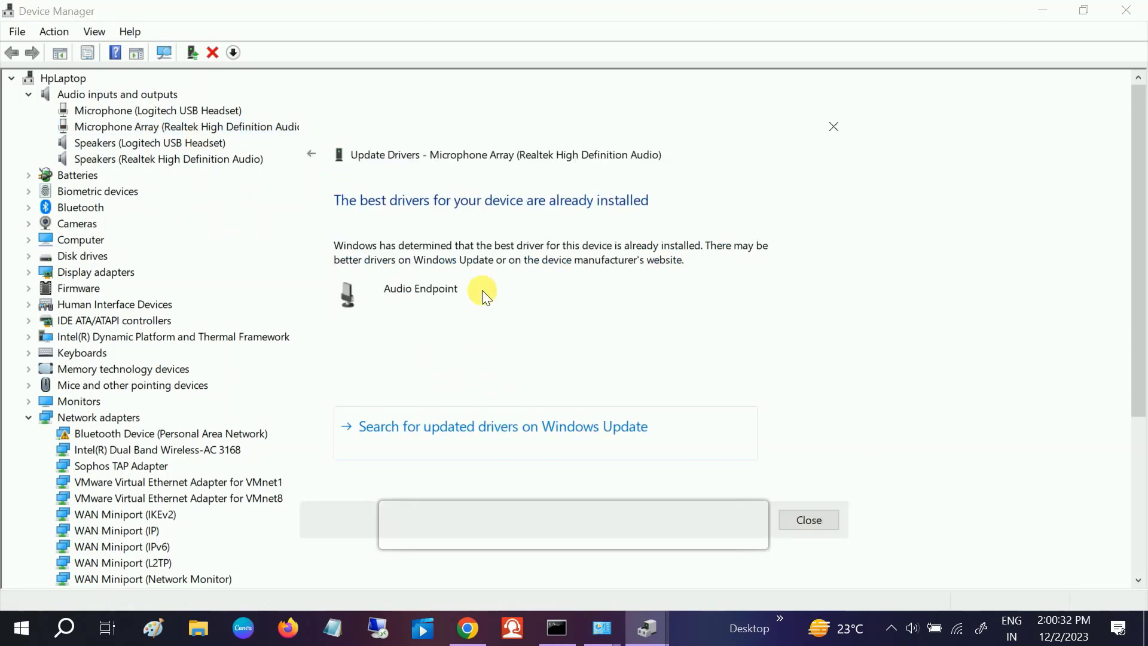
left_click(808, 519)
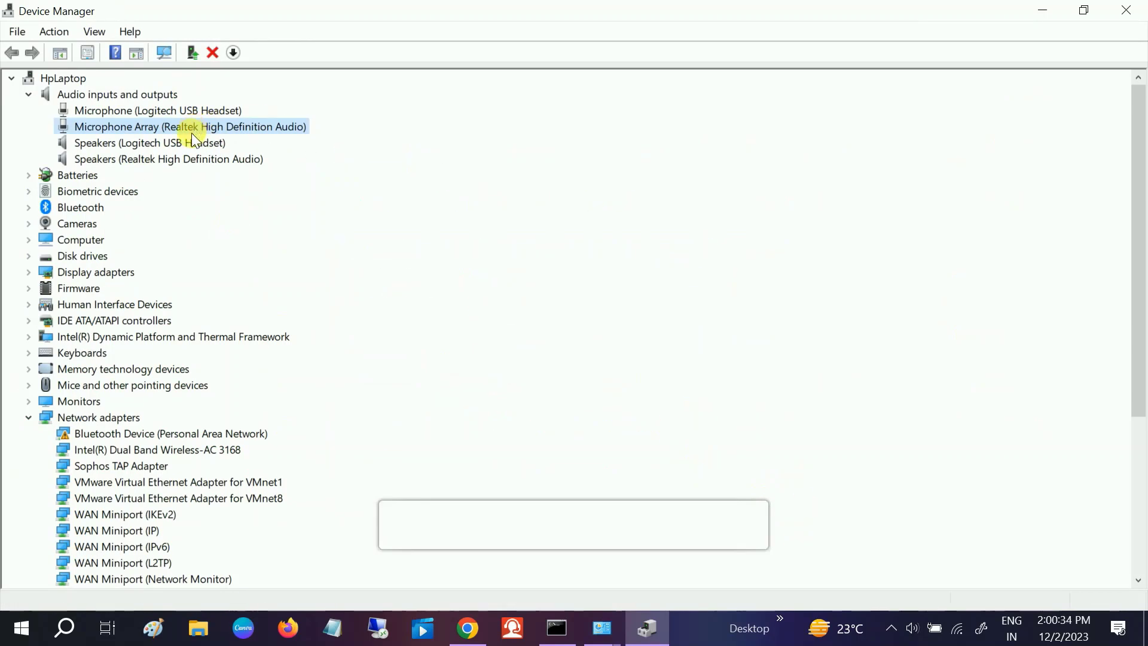
Step: Browse compatible driver models for the Realtek speakers, selecting Audio Endpoint, then cancel without installing
right_click(171, 160)
left_click(211, 170)
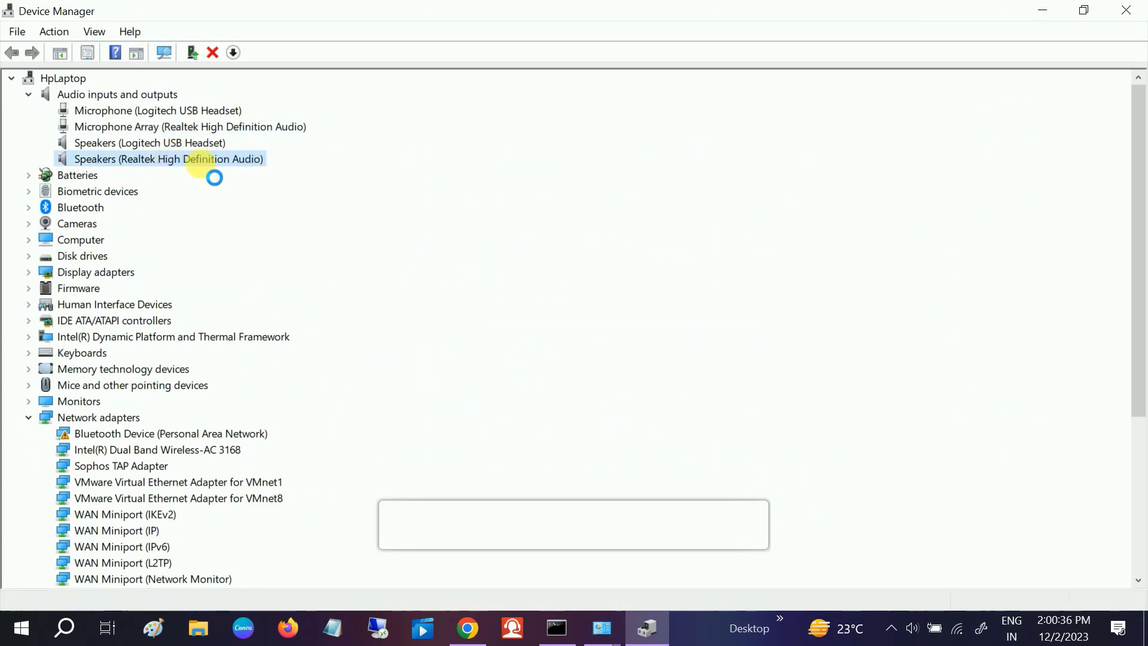
left_click(414, 382)
left_click(494, 418)
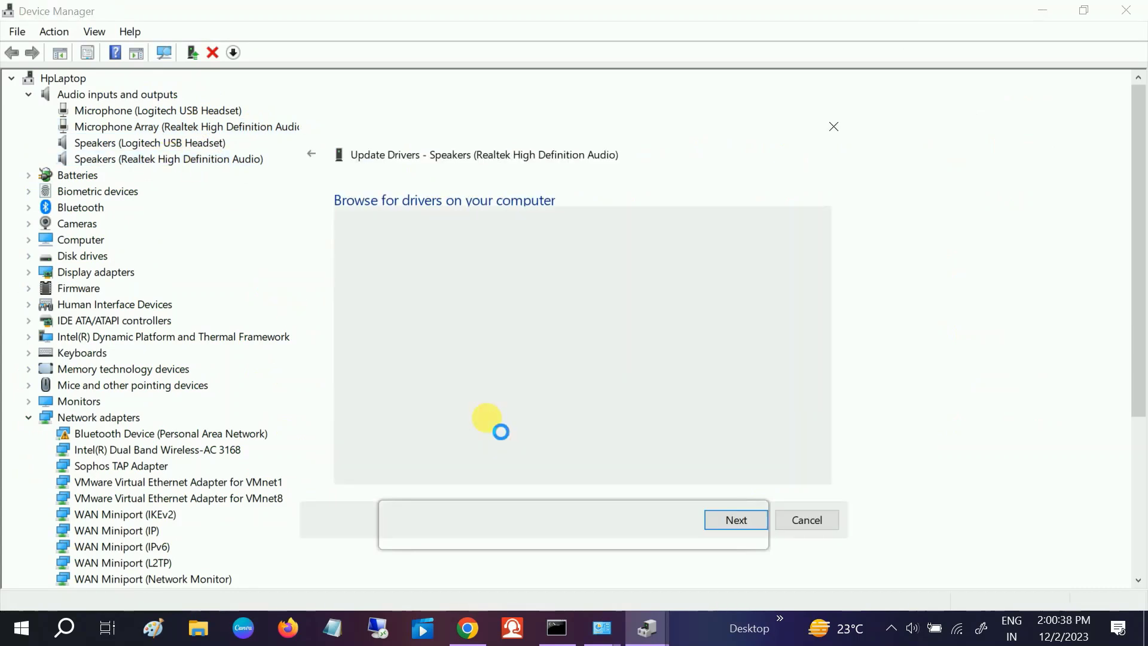
left_click(404, 356)
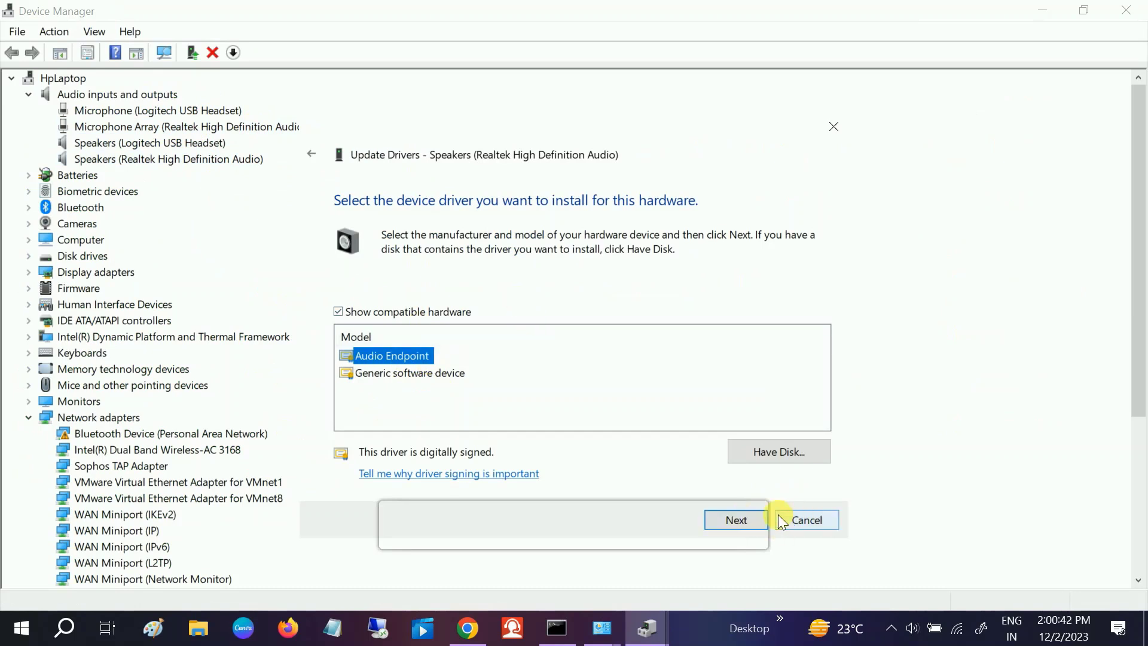
left_click(802, 516)
Step: Expand Sound, video and game controllers and begin a driver update for Realtek High Definition Audio
scroll(207, 361, "down", 5)
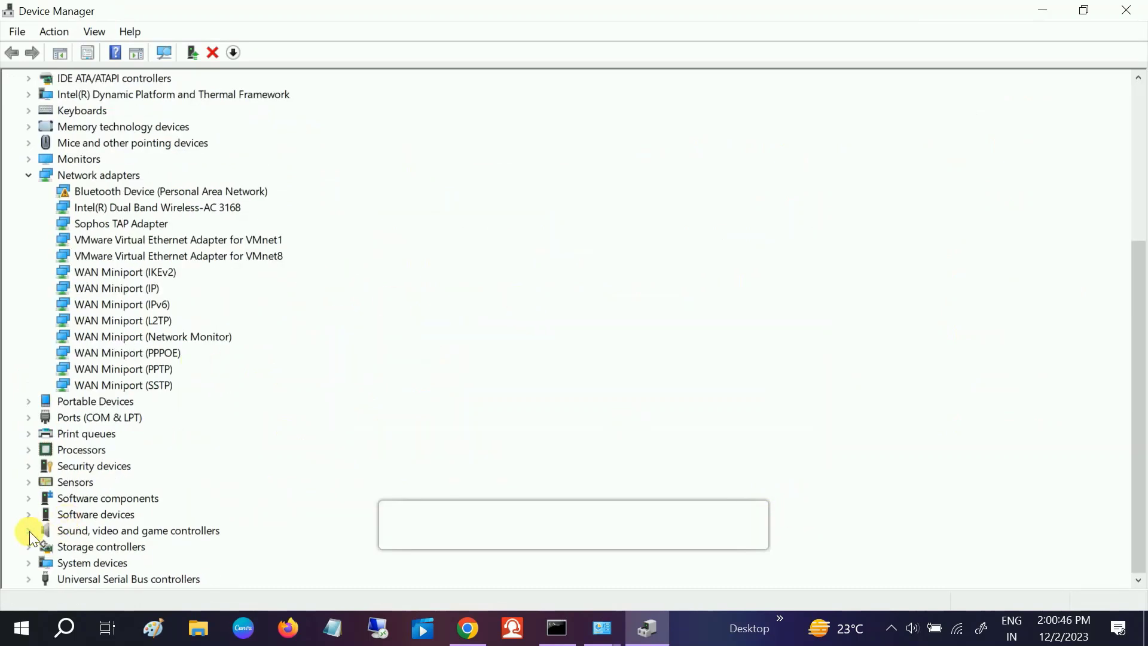
left_click(28, 531)
left_click(128, 530)
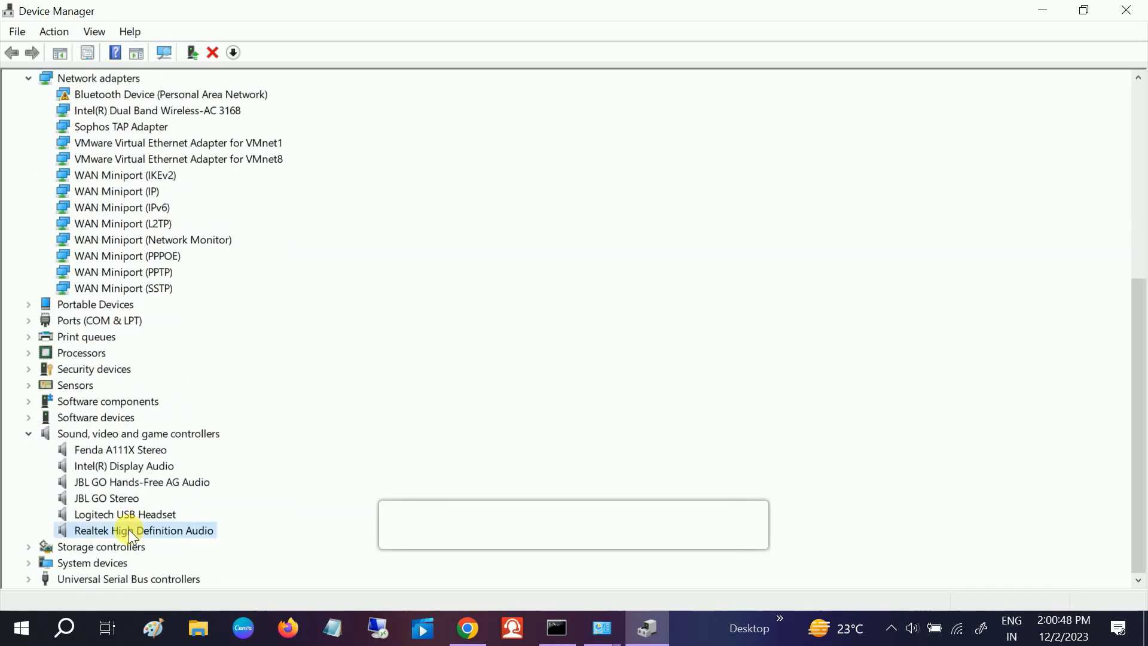
right_click(128, 529)
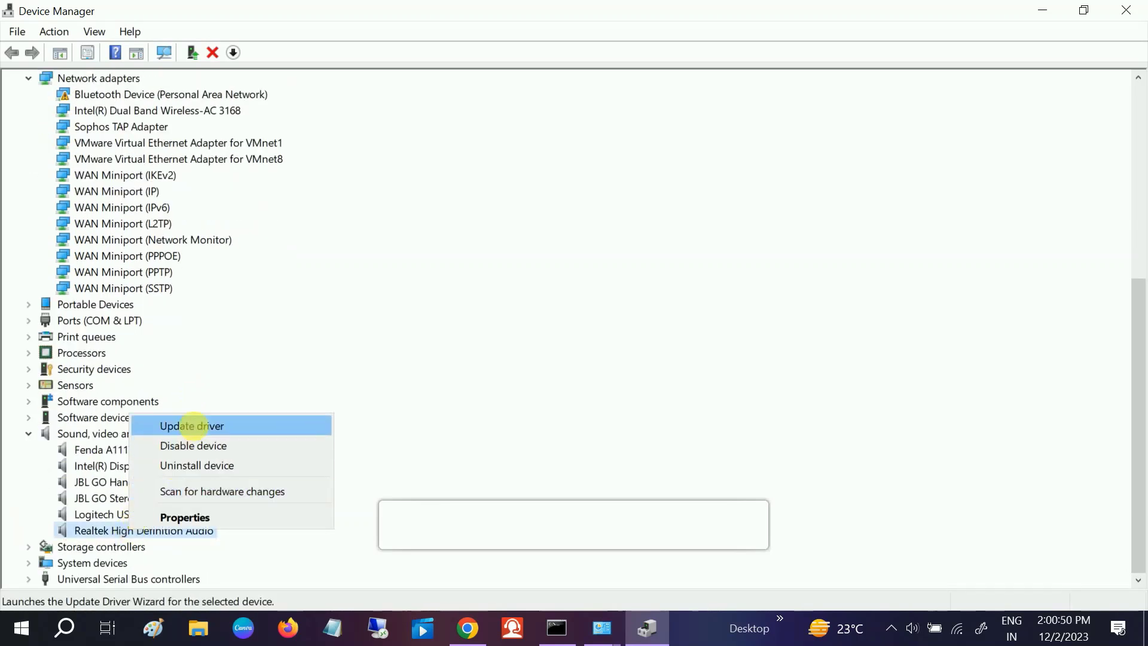
left_click(191, 425)
Step: Pick the Realtek High Definition Audio model from compatible drivers, install it, and dismiss the can't-cancel warning
left_click(443, 360)
left_click(448, 409)
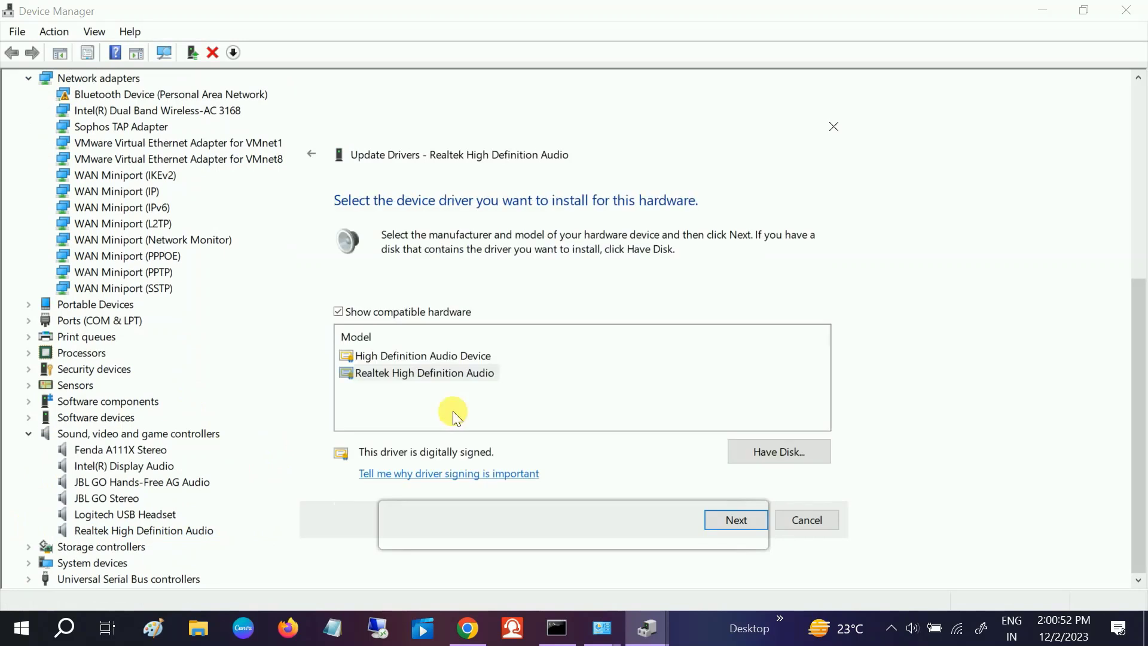
left_click(418, 377)
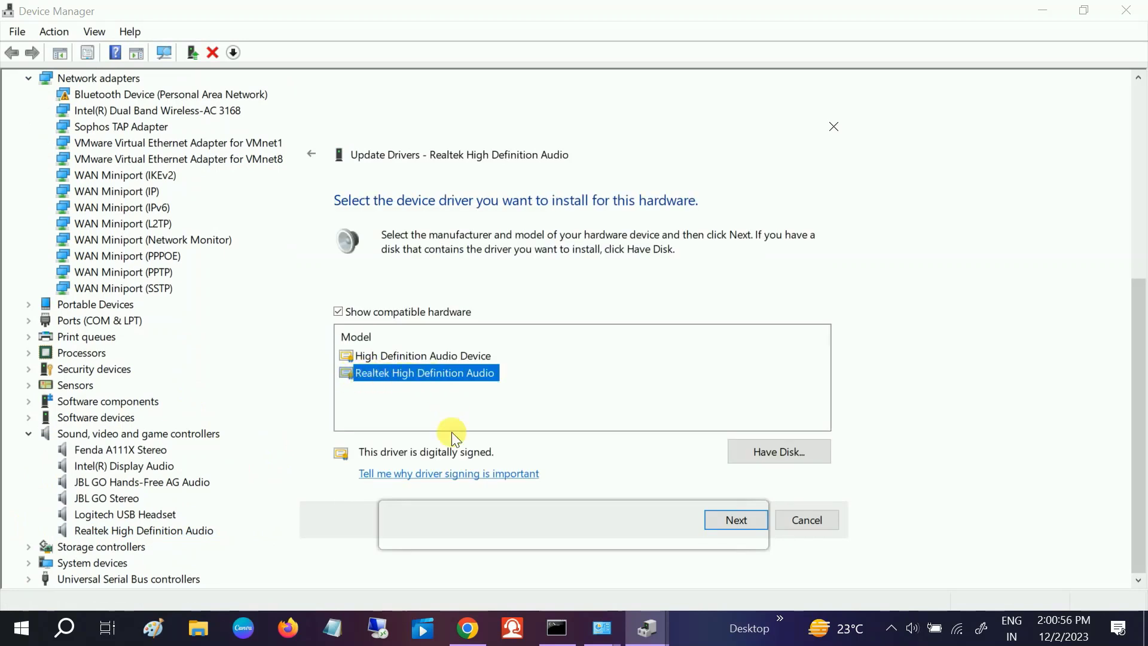
left_click(733, 518)
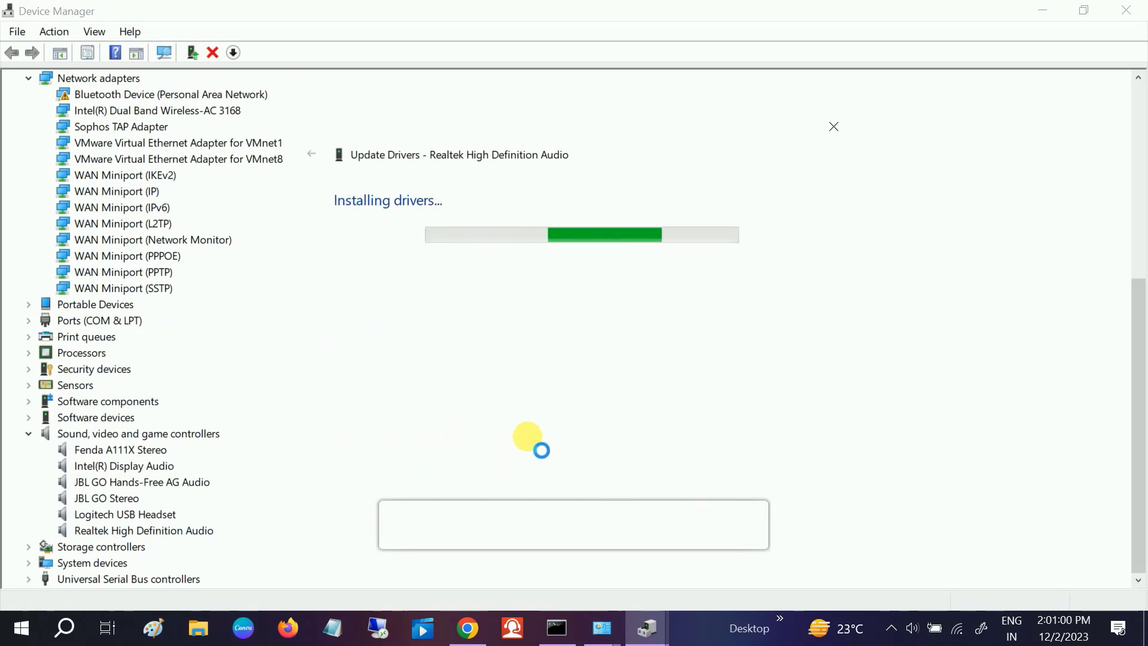
left_click(834, 134)
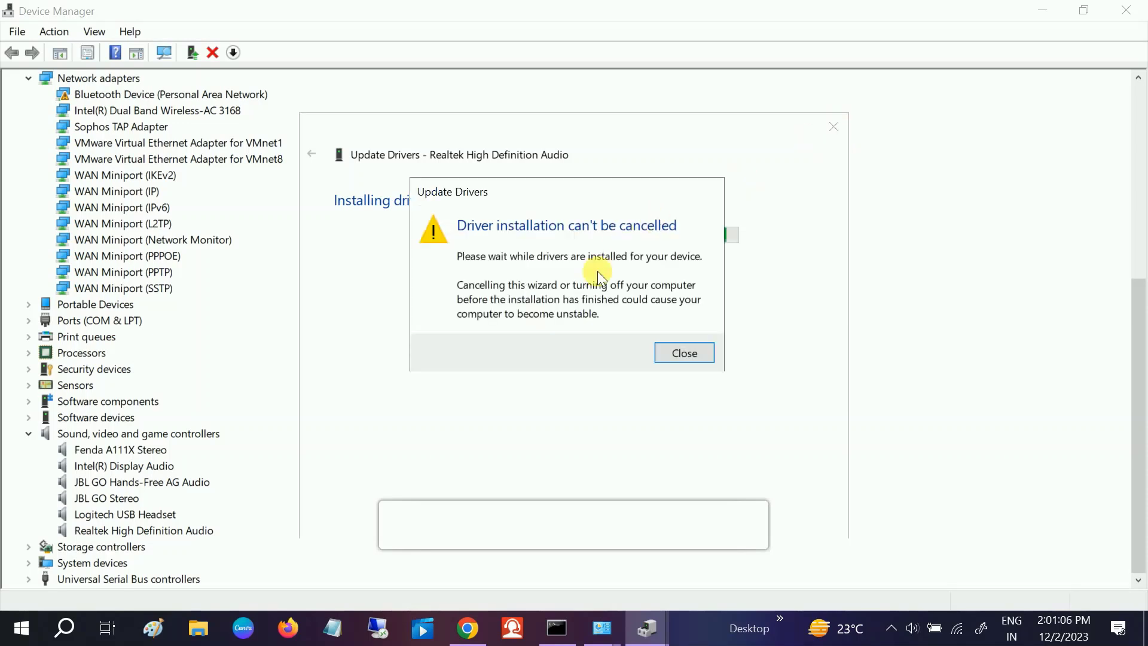
key("Return")
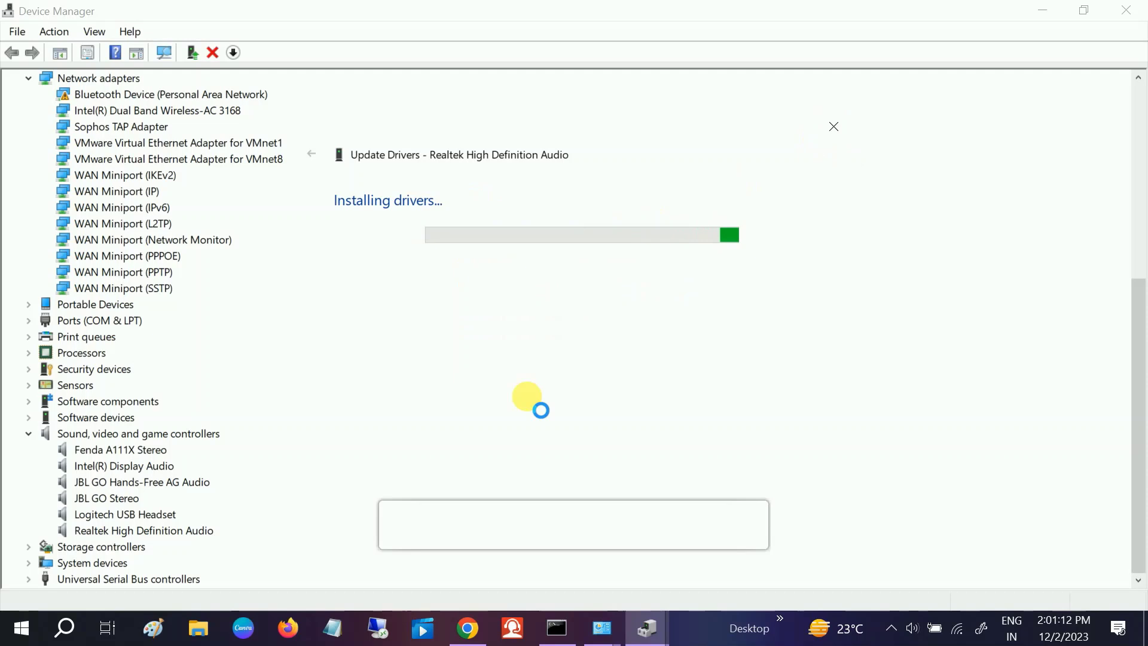